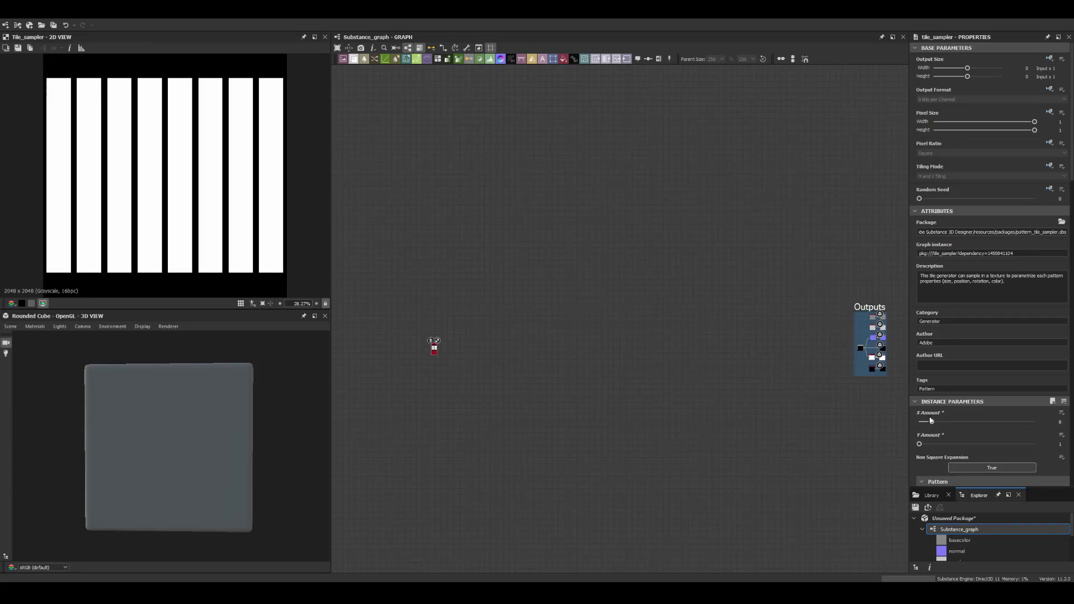
- Lower the tile_sampler Size Y to 0.35, squashing the tiles into short bars
{"action": "scroll", "coordinate": [932, 421], "scroll_direction": "down", "scroll_amount": 5}
{"action": "left_click_drag", "start_coordinate": [1035, 355], "coordinate": [967, 355]}
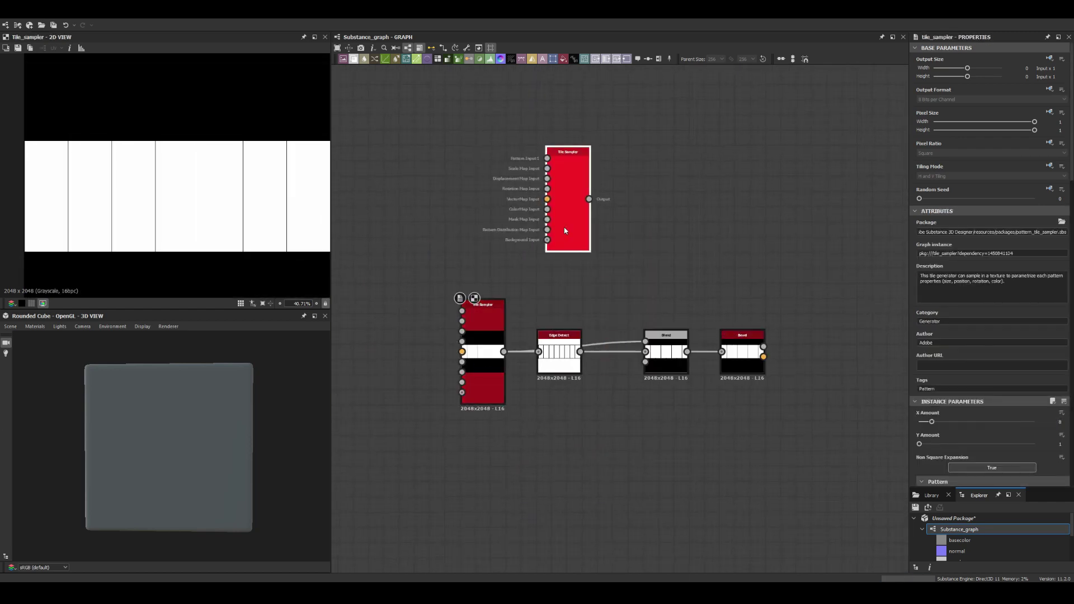
- Scroll the Tile Sampler properties to reach the size and random scatter settings
{"action": "scroll", "coordinate": [994, 440], "scroll_direction": "down", "scroll_amount": 5}
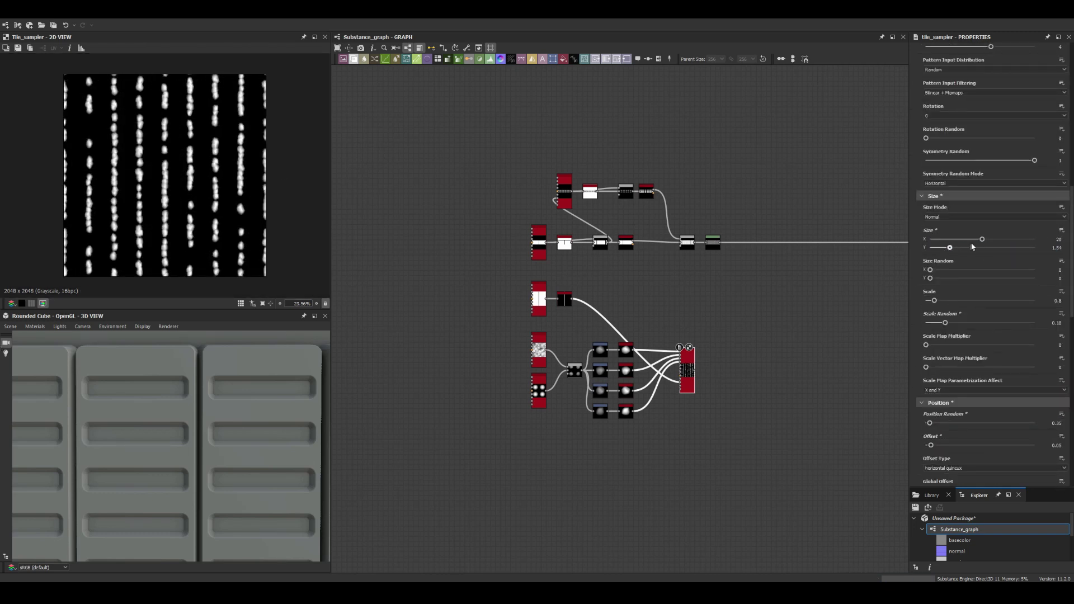
- Raise the streak Tile Sampler's X Amount so the streaks become continuous
{"action": "scroll", "coordinate": [972, 247], "scroll_direction": "up", "scroll_amount": 5}
{"action": "left_click_drag", "start_coordinate": [973, 270], "coordinate": [968, 272]}
{"action": "scroll", "coordinate": [1007, 280], "scroll_direction": "down", "scroll_amount": 10}
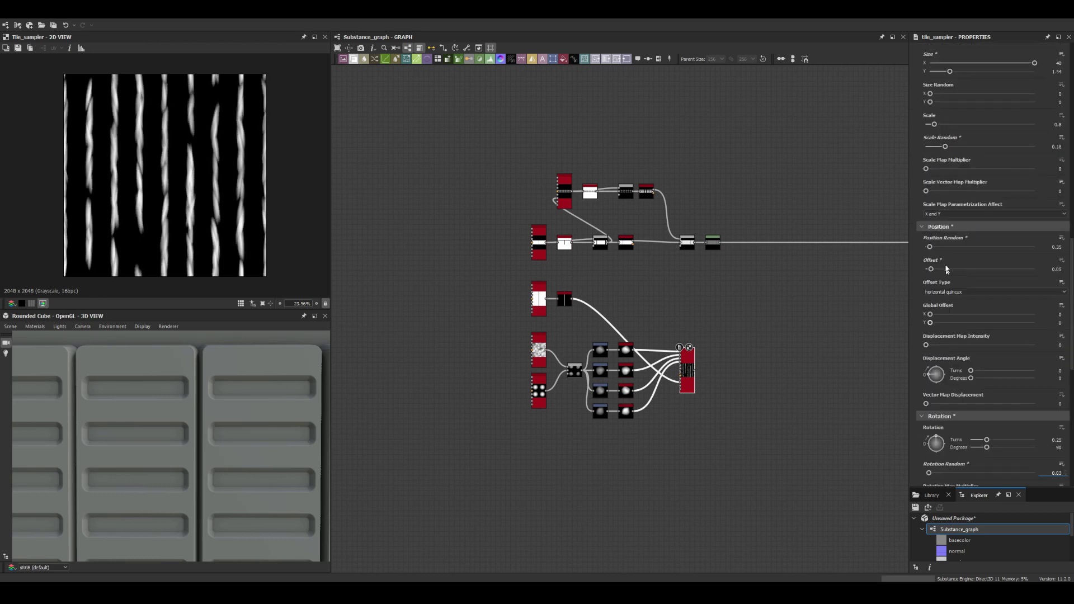
{"action": "scroll", "coordinate": [639, 262], "scroll_direction": "up", "scroll_amount": 5}
- Insert a Blend node into the top link and wire the streak pattern into it
{"action": "mouse_move", "coordinate": [717, 490]}
{"action": "left_mouse_down"}
{"action": "mouse_move", "coordinate": [614, 311]}
{"action": "mouse_move", "coordinate": [612, 226]}
{"action": "left_mouse_up"}
{"action": "left_click", "coordinate": [624, 313]}
{"action": "double_click", "coordinate": [612, 225]}
{"action": "middle_click_drag", "start_coordinate": [616, 258], "coordinate": [610, 227]}
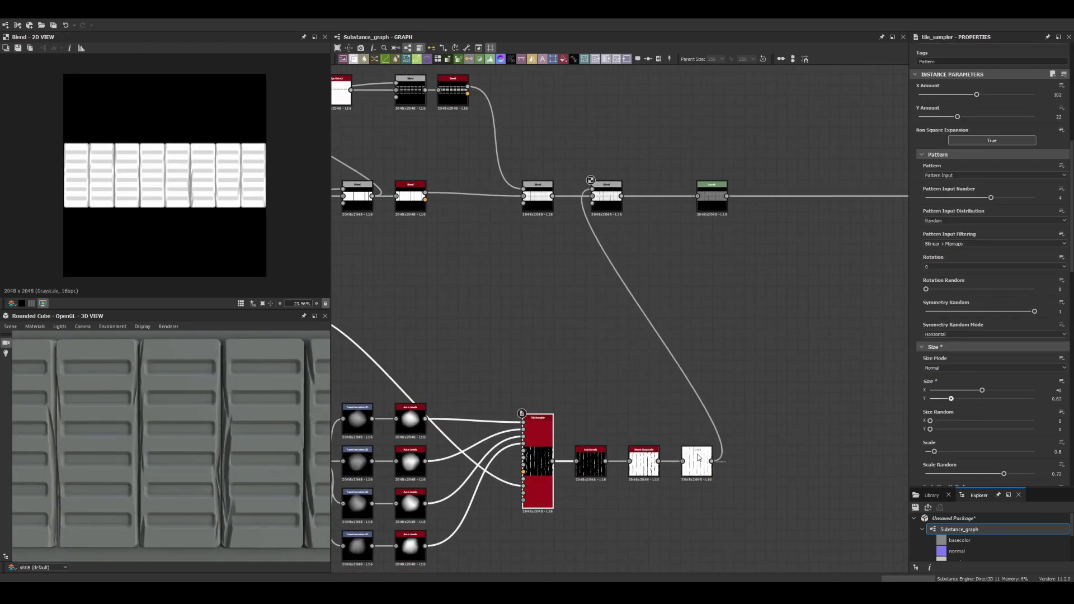
- Adjust the Levels range and the streak Tile Sampler size
{"action": "left_click", "coordinate": [697, 464]}
{"action": "left_click", "coordinate": [537, 437]}
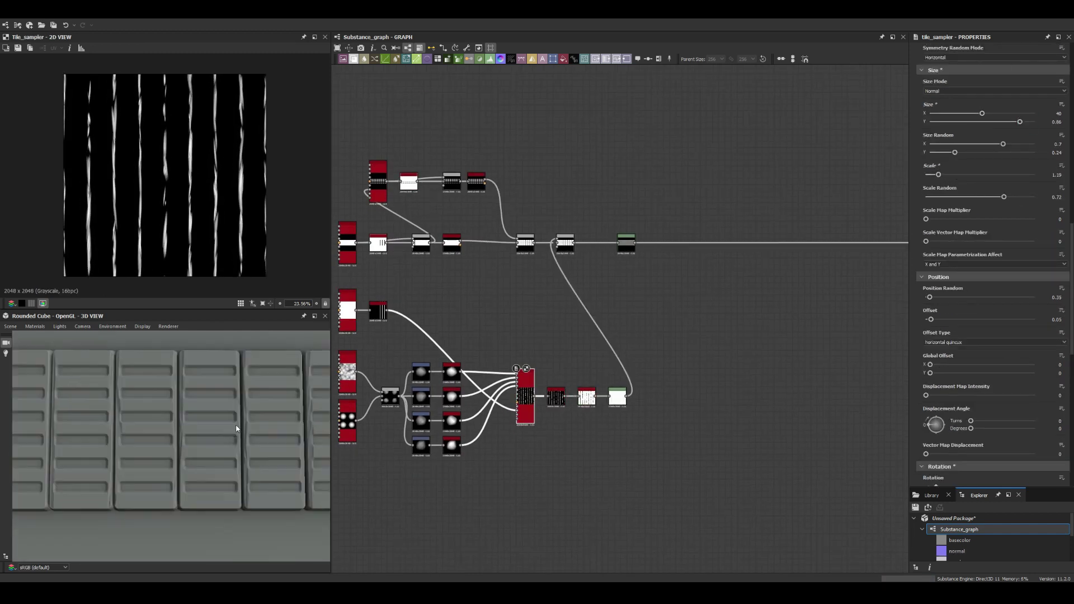
{"action": "left_click", "coordinate": [526, 401]}
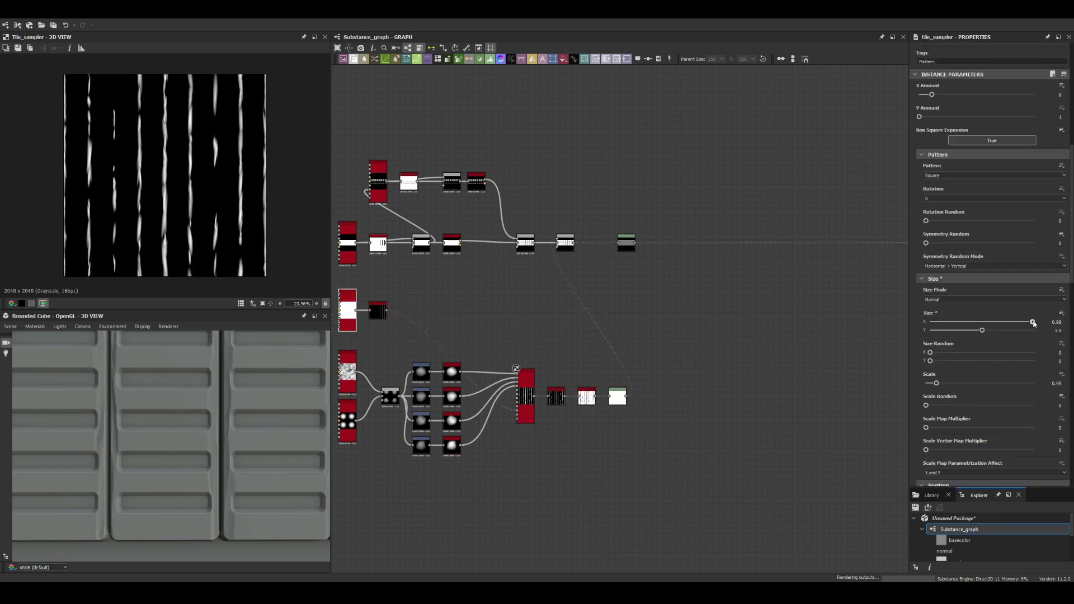
- Add a new Tile Sampler node through the 'tile sampler' node search
{"action": "key", "text": "space"}
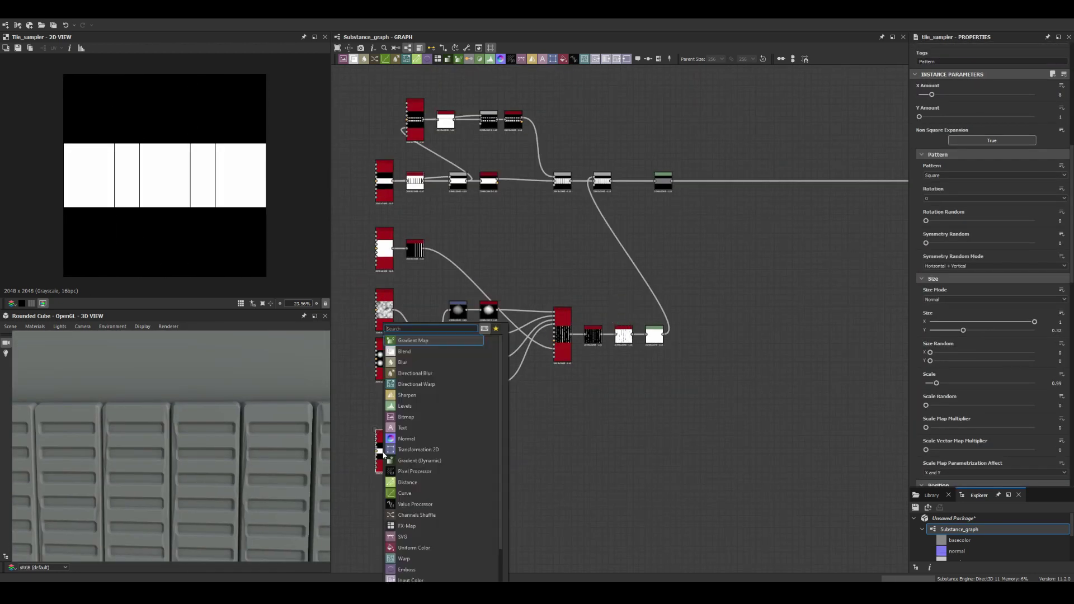
{"action": "key", "text": "Escape"}
{"action": "scroll", "coordinate": [988, 309], "scroll_direction": "down", "scroll_amount": 1}
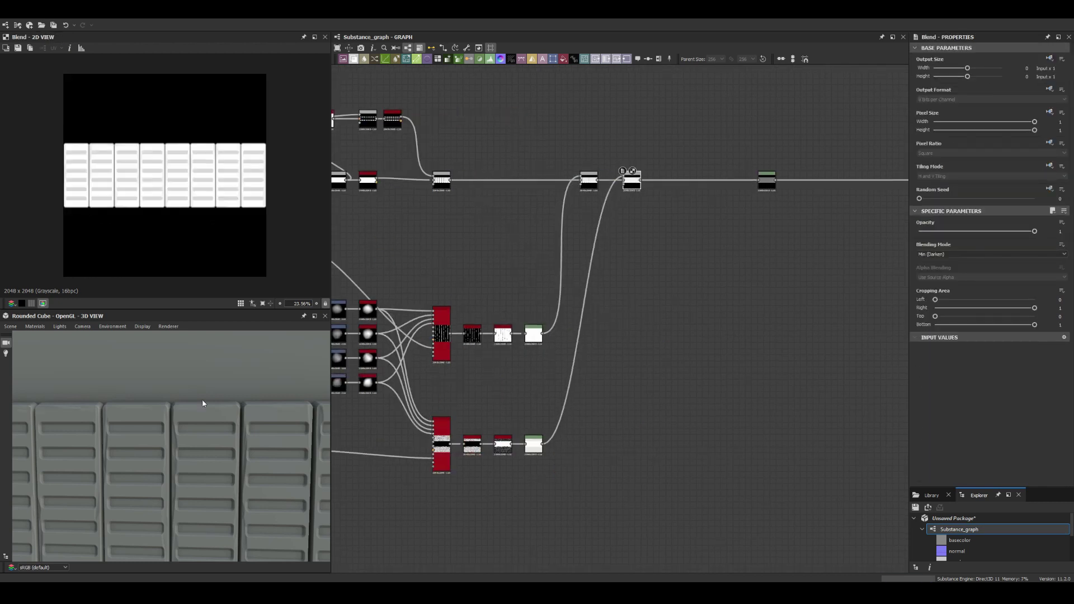
{"action": "scroll", "coordinate": [558, 319], "scroll_direction": "up", "scroll_amount": 2}
{"action": "key", "text": "space"}
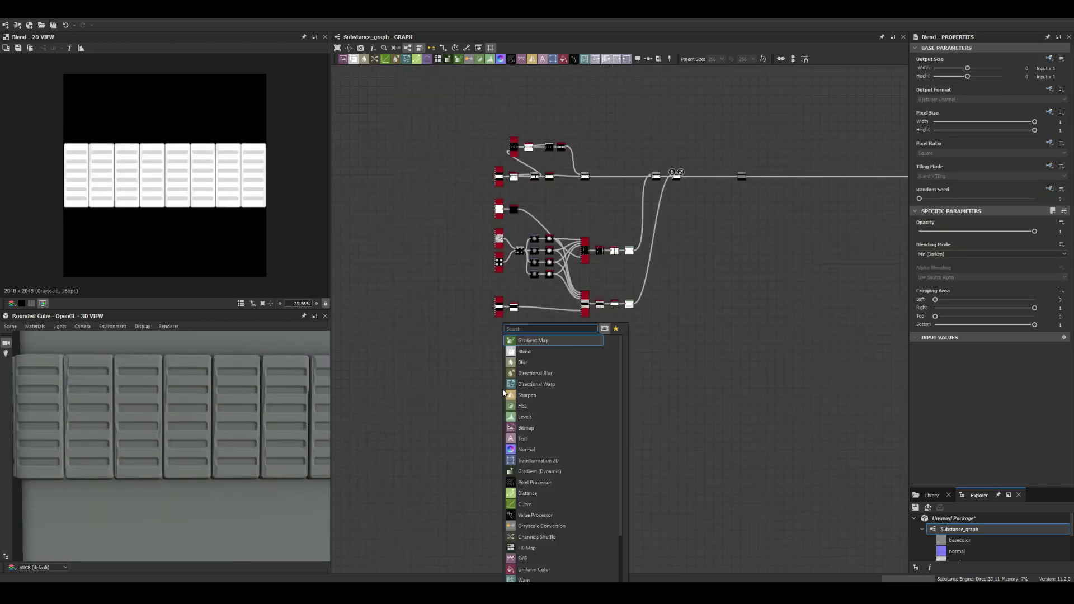
{"action": "type", "text": "tile sampler"}
{"action": "key", "text": "Return"}
{"action": "left_click", "coordinate": [504, 379]}
{"action": "scroll", "coordinate": [482, 335], "scroll_direction": "up", "scroll_amount": 2}
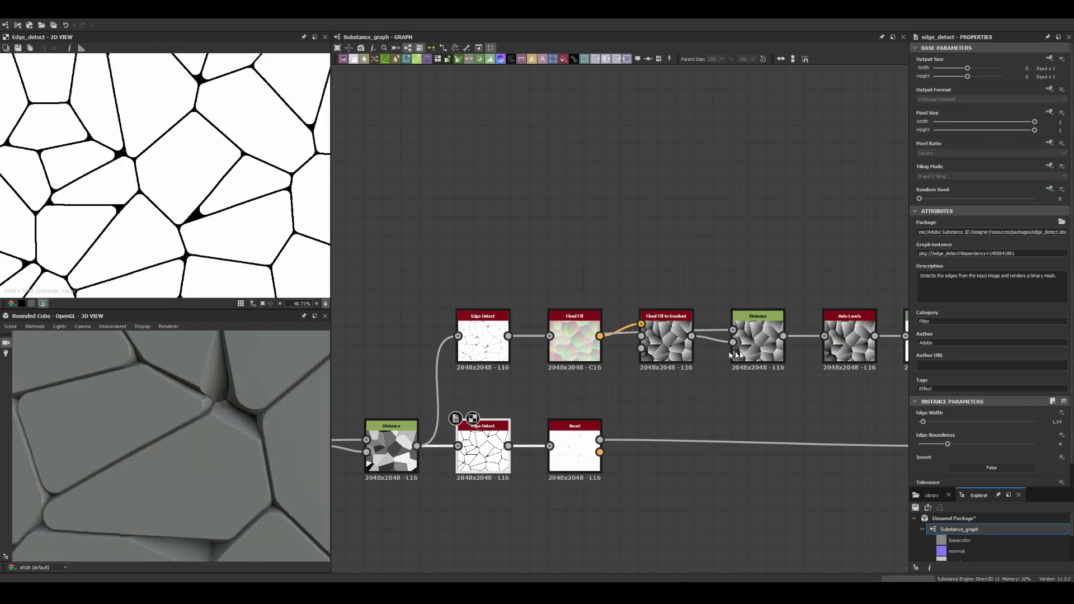
- Preview the Distance output, group-select the crack nodes, and link the inverted crack mask into Vector Warp
{"action": "double_click", "coordinate": [738, 356]}
{"action": "left_click_drag", "start_coordinate": [586, 376], "coordinate": [438, 441]}
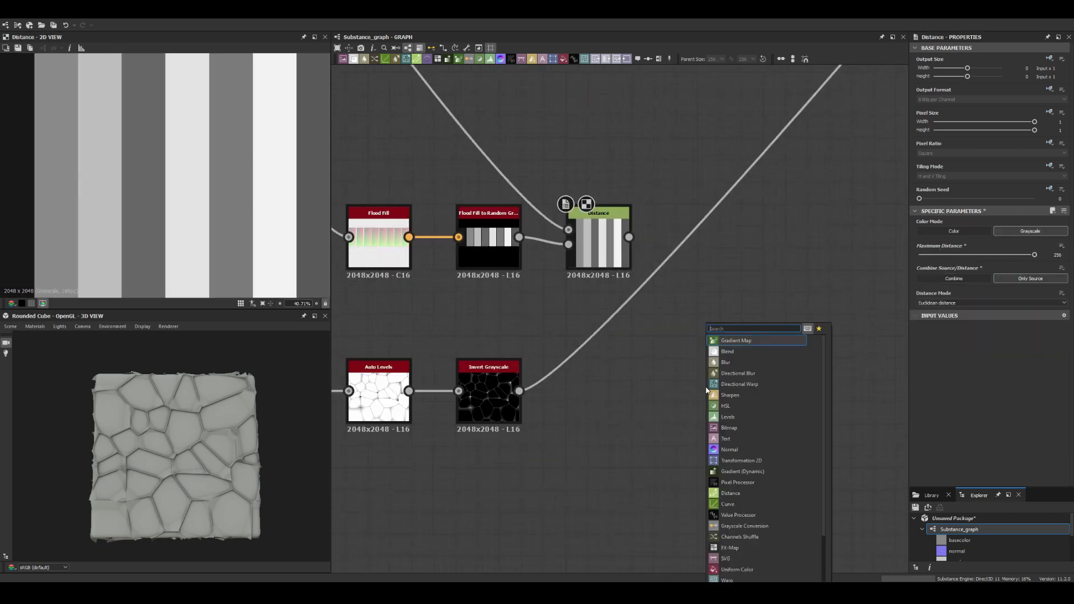
{"action": "left_click_drag", "start_coordinate": [519, 392], "coordinate": [679, 384]}
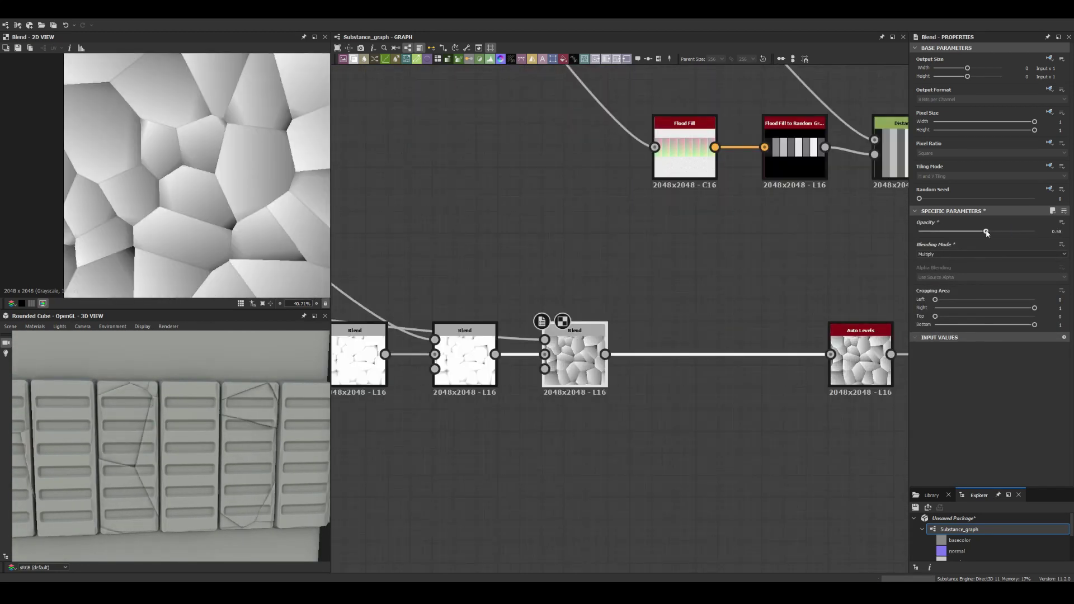
- Raise the cell blend opacity to 0.61 and enable the second Directional Warp
{"action": "left_click_drag", "start_coordinate": [988, 234], "coordinate": [990, 232]}
{"action": "left_click_drag", "start_coordinate": [572, 225], "coordinate": [430, 287]}
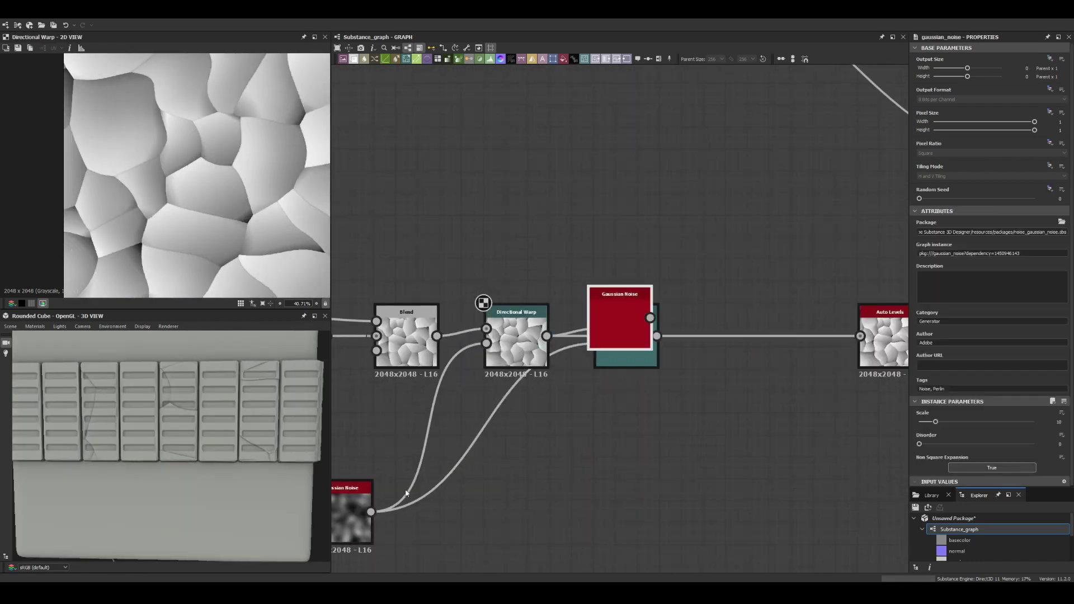
{"action": "left_click", "coordinate": [642, 352]}
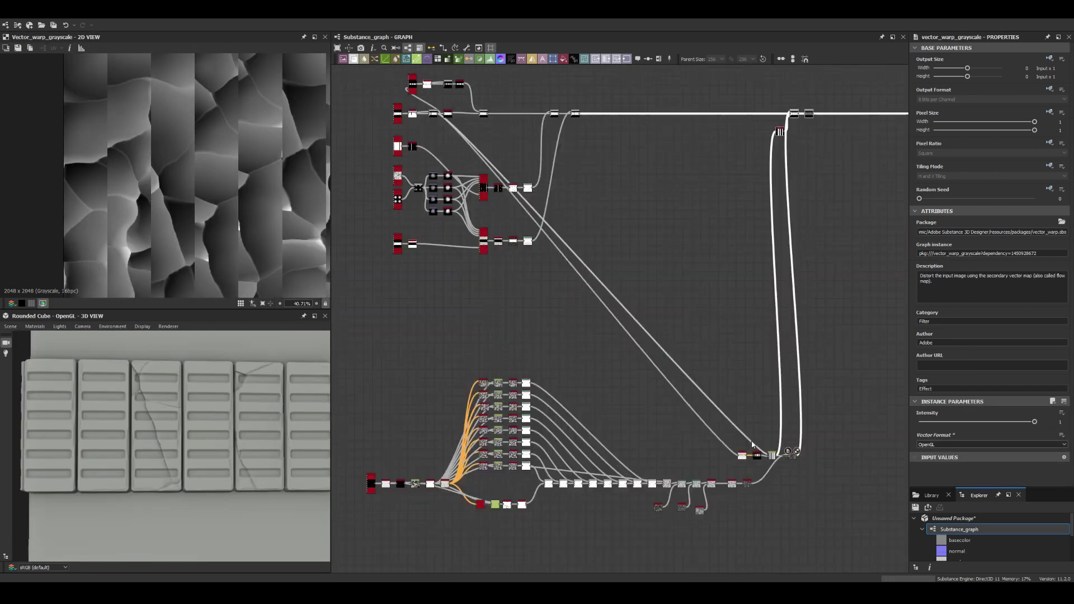
- Inspect the Flood Fill output and pan the graph toward the stud Tile Sampler area
{"action": "left_click", "coordinate": [539, 385]}
{"action": "middle_click_drag", "start_coordinate": [542, 360], "coordinate": [543, 323]}
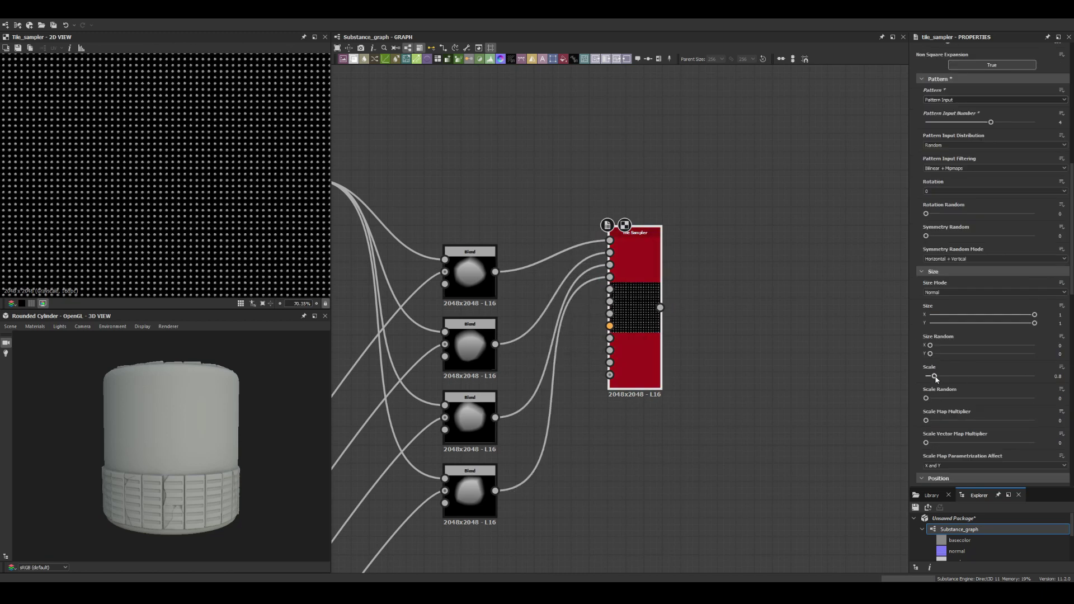
- Select the stud Tile Sampler for its rotation, symmetry and scale randomization
{"action": "scroll", "coordinate": [945, 454], "scroll_direction": "up", "scroll_amount": 5}
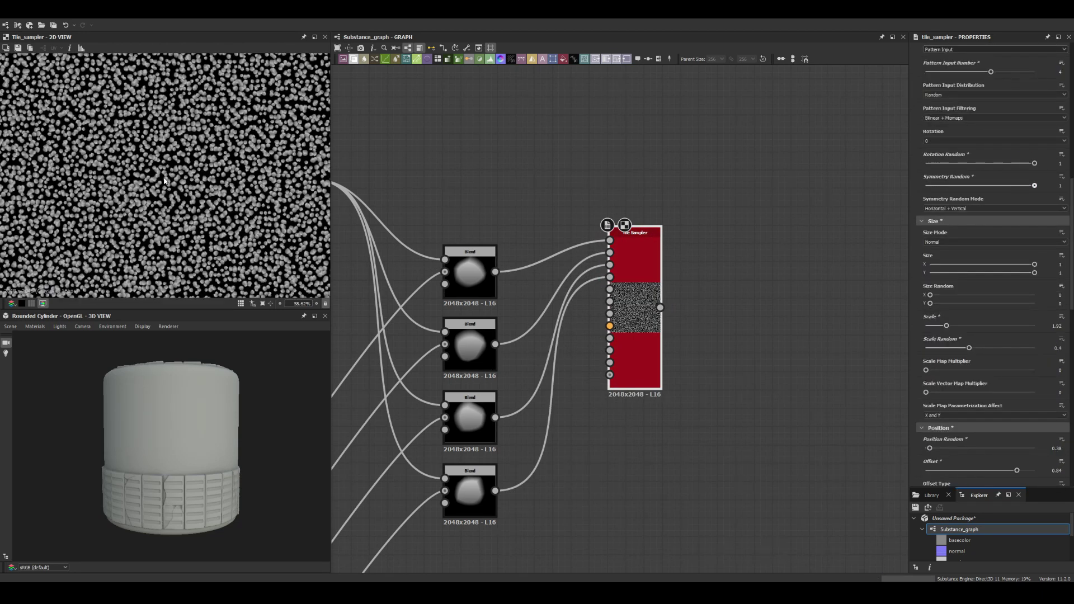
{"action": "left_click", "coordinate": [626, 332]}
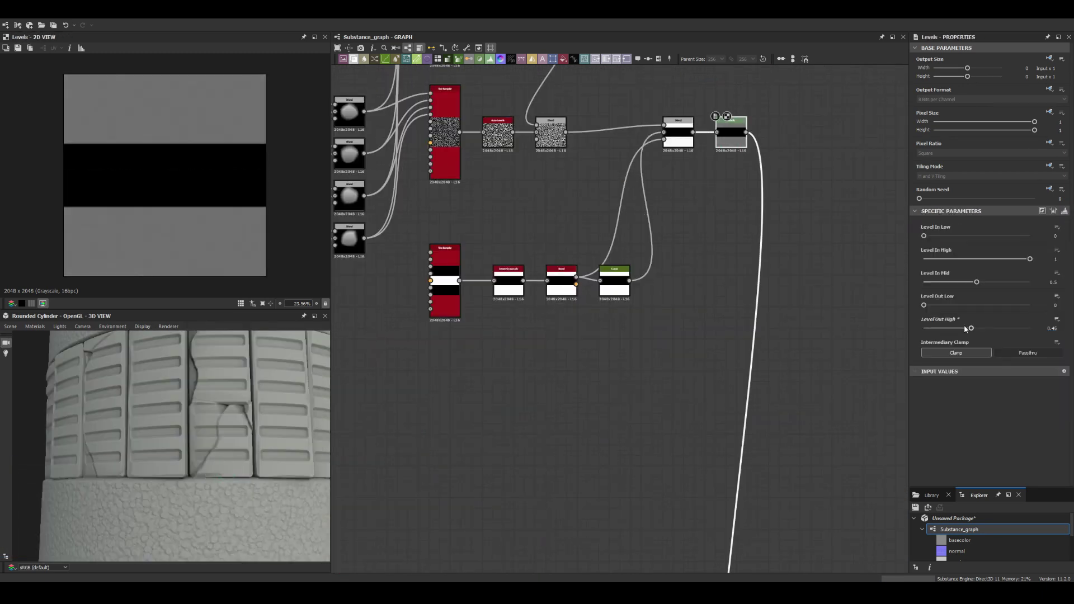
- Move the graph view toward the Outputs to connect the duplicated crack chain
{"action": "scroll", "coordinate": [604, 521], "scroll_direction": "down", "scroll_amount": 5}
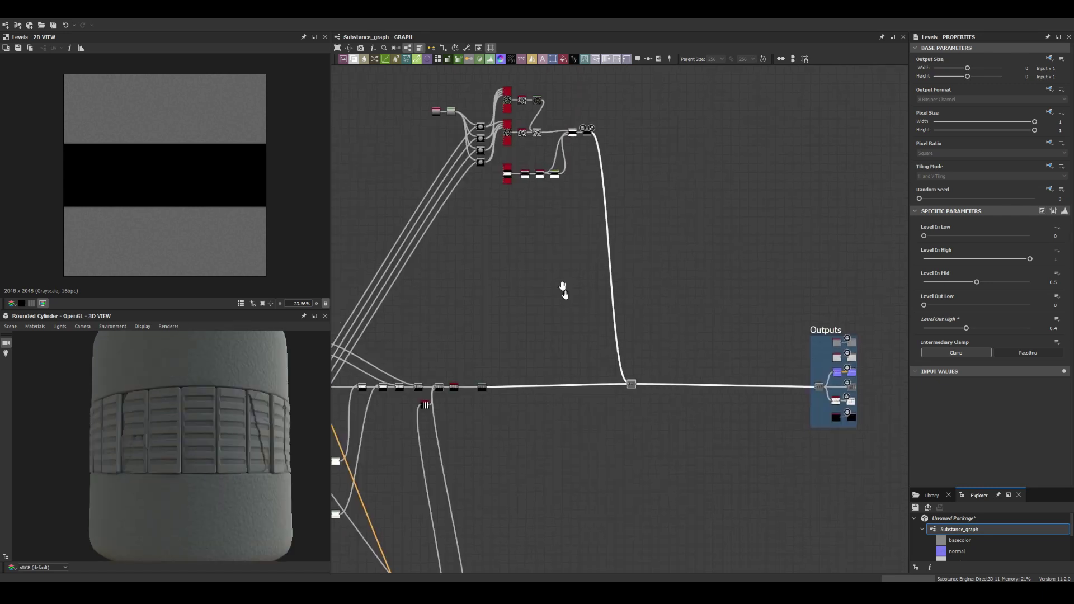
{"action": "middle_click_drag", "start_coordinate": [812, 382], "coordinate": [883, 364]}
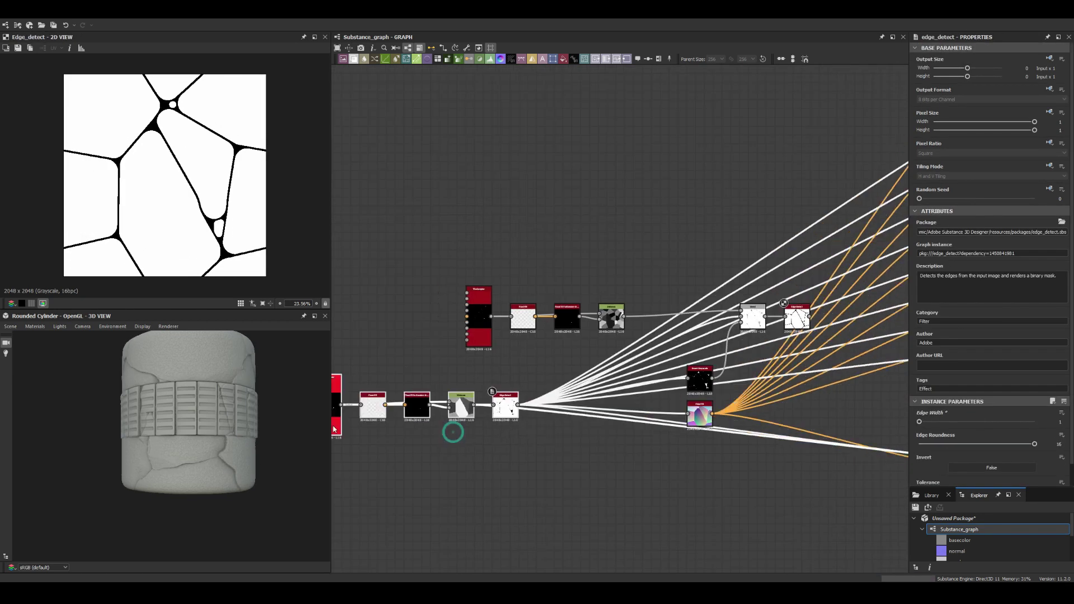
- Delete an unwanted new node and clear the graph selection
{"action": "scroll", "coordinate": [453, 432], "scroll_direction": "up", "scroll_amount": 3}
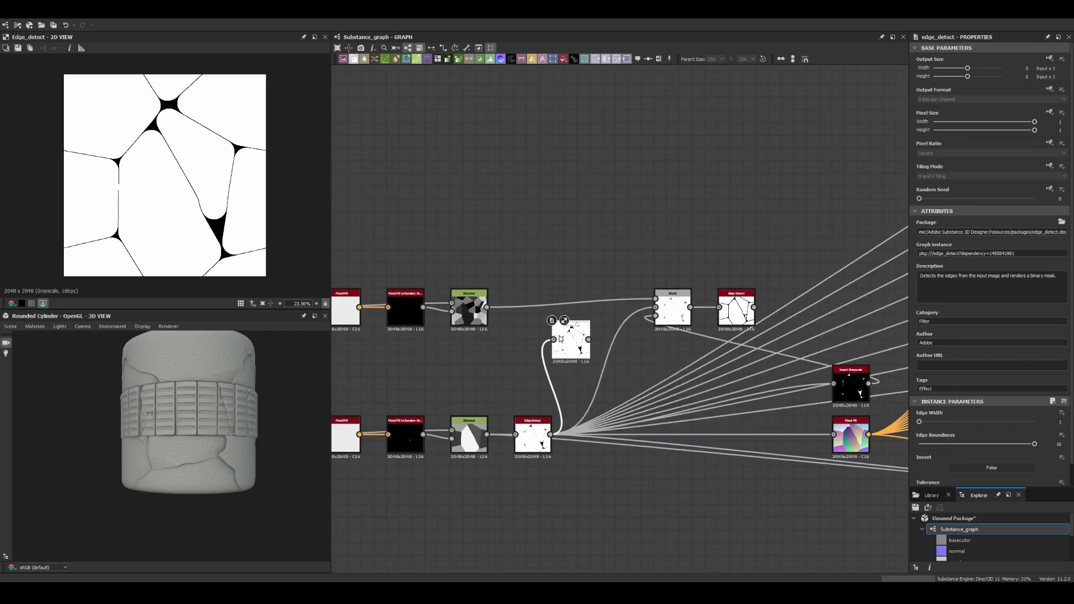
{"action": "key", "text": "Delete"}
{"action": "scroll", "coordinate": [538, 264], "scroll_direction": "down", "scroll_amount": 2}
{"action": "scroll", "coordinate": [624, 356], "scroll_direction": "down", "scroll_amount": 1}
{"action": "scroll", "coordinate": [557, 348], "scroll_direction": "down", "scroll_amount": 1}
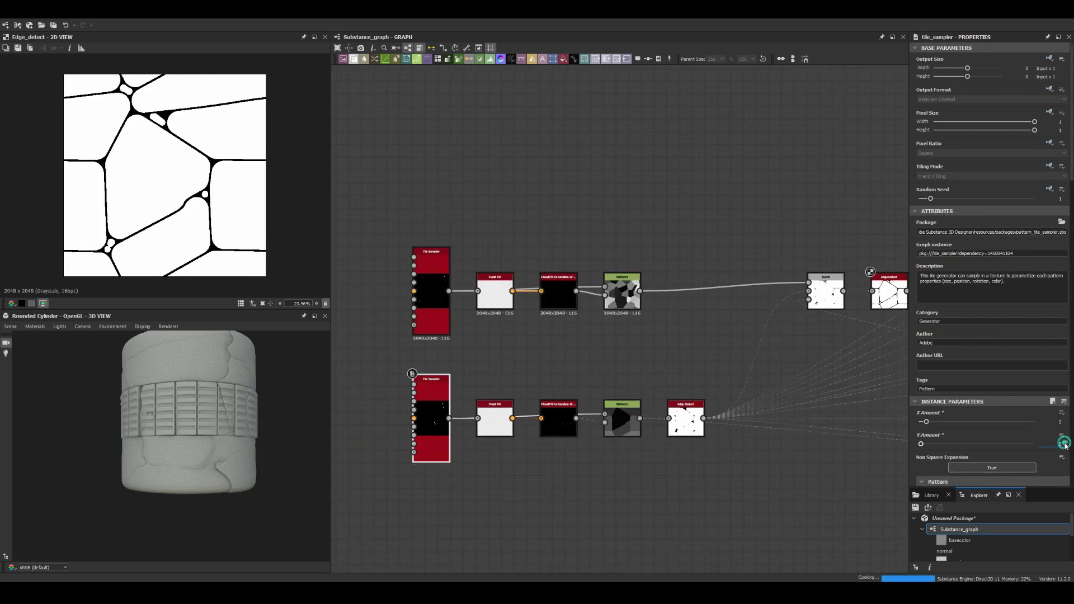
{"action": "middle_click_drag", "start_coordinate": [689, 424], "coordinate": [578, 398]}
{"action": "left_click", "coordinate": [612, 454]}
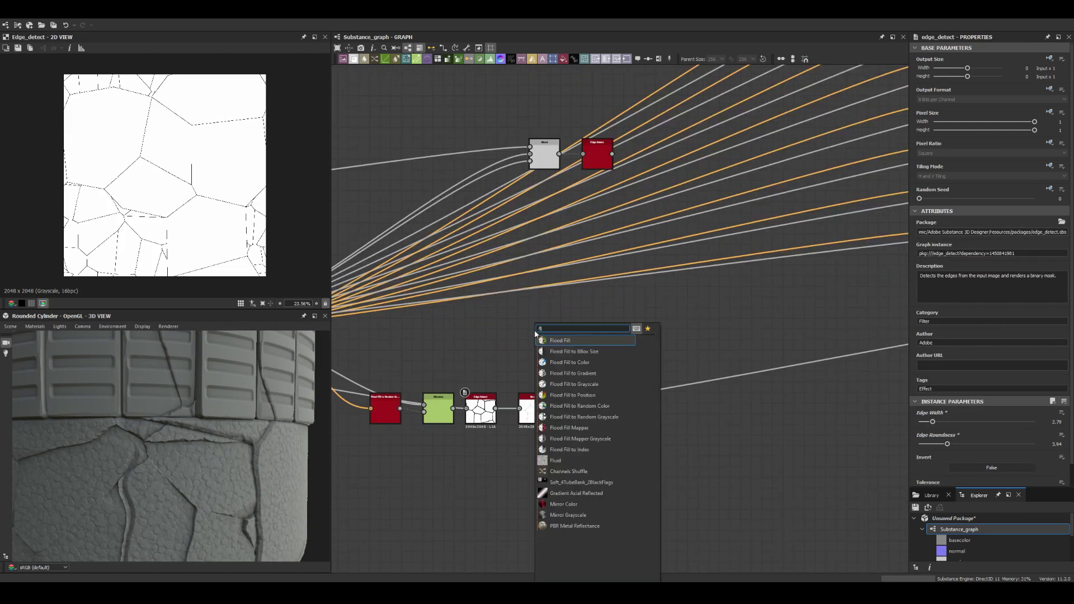
- Place the Flood Fill node beside Edge Detect and orbit the cylinder preview to check the plates
{"action": "scroll", "coordinate": [275, 439], "scroll_direction": "down", "scroll_amount": 5}
{"action": "left_click_drag", "start_coordinate": [647, 343], "coordinate": [497, 344]}
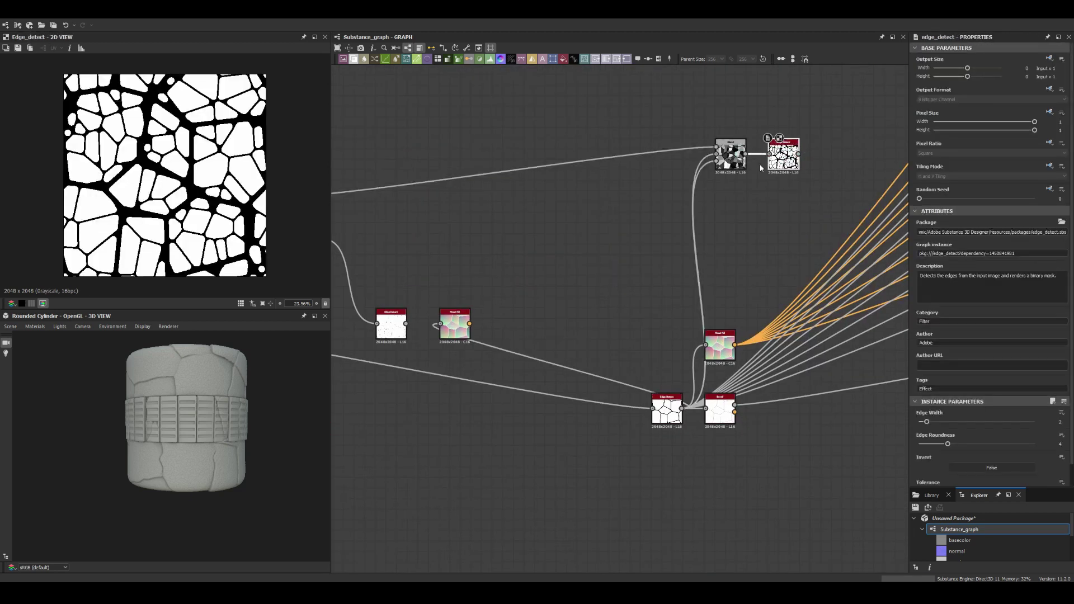
{"action": "scroll", "coordinate": [246, 427], "scroll_direction": "up", "scroll_amount": 5}
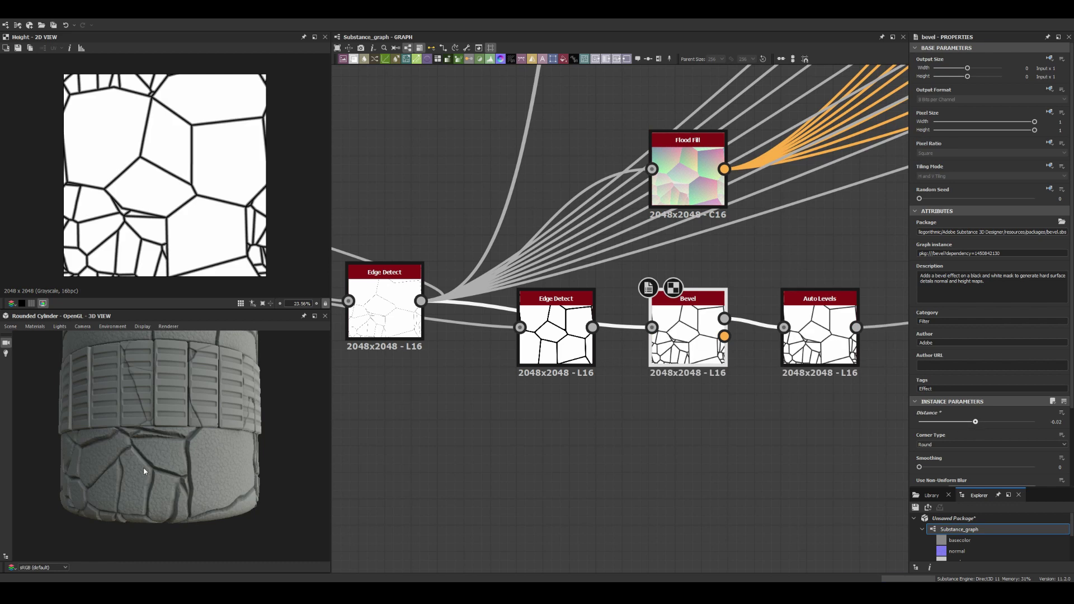
{"action": "left_click_drag", "start_coordinate": [144, 472], "coordinate": [207, 466]}
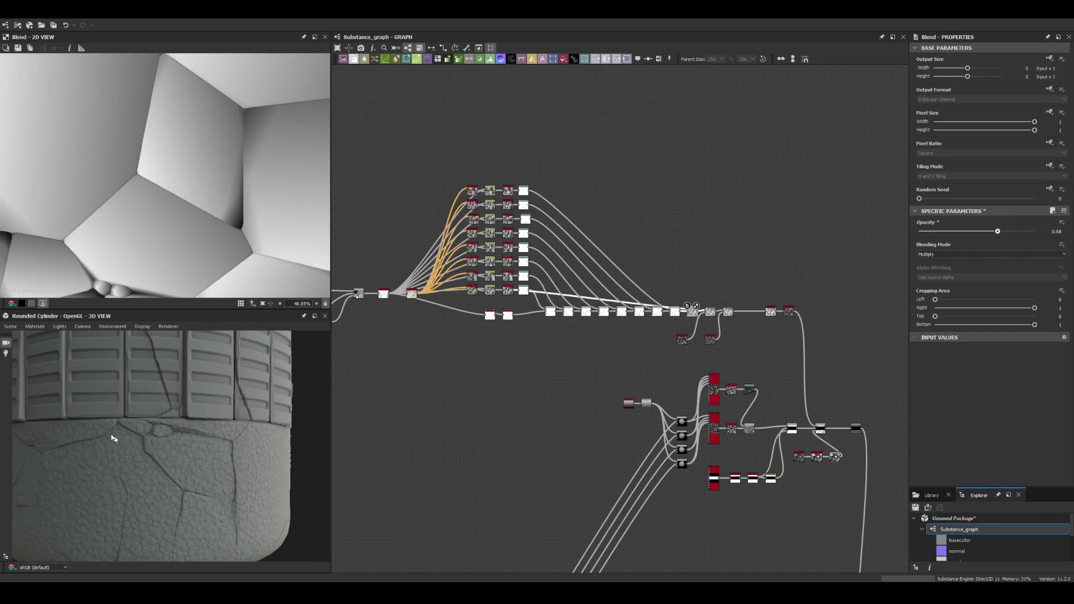
- Add a Gaussian Noise node and wire it into the Slope Blur Grayscale to roughen the cracks
{"action": "scroll", "coordinate": [168, 437], "scroll_direction": "down", "scroll_amount": 5}
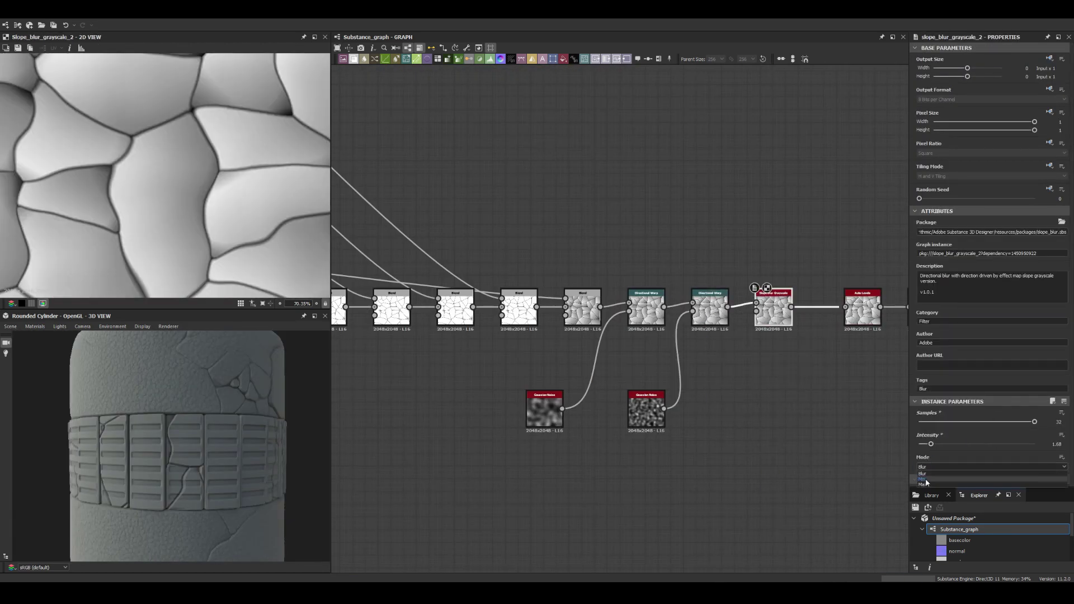
{"action": "left_click", "coordinate": [777, 340]}
{"action": "left_click_drag", "start_coordinate": [931, 444], "coordinate": [924, 444]}
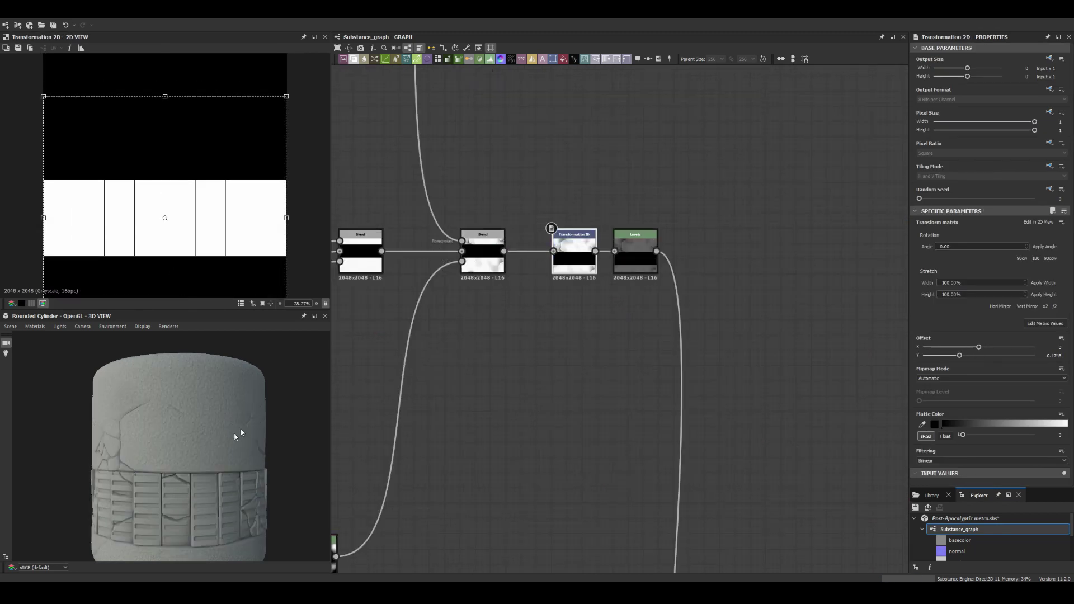
- Orbit the 3D preview to check the cracks, then add a Flood Fill node after the Blend
{"action": "left_click_drag", "start_coordinate": [239, 435], "coordinate": [207, 436]}
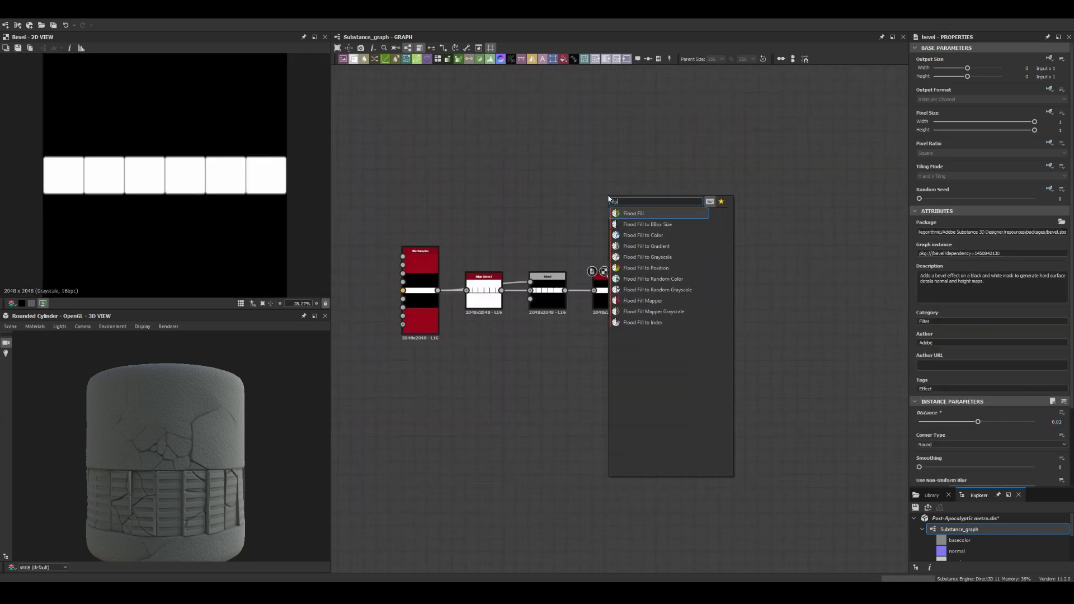
{"action": "key", "text": "Return"}
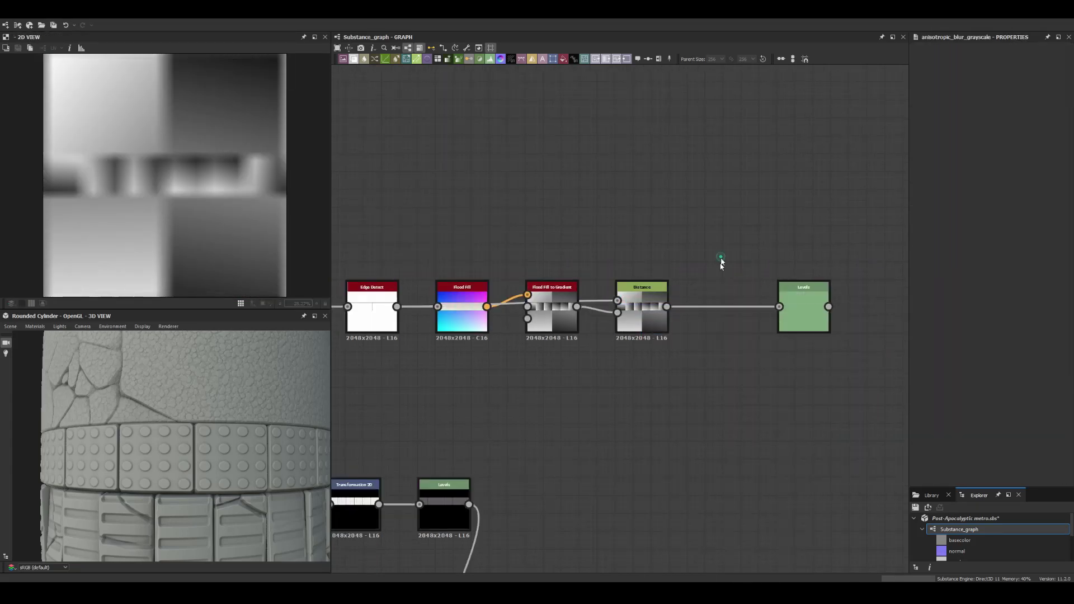
- Route the inverted Tile Sampler noise through a Blend into the tile chain
{"action": "scroll", "coordinate": [796, 217], "scroll_direction": "down", "scroll_amount": 1}
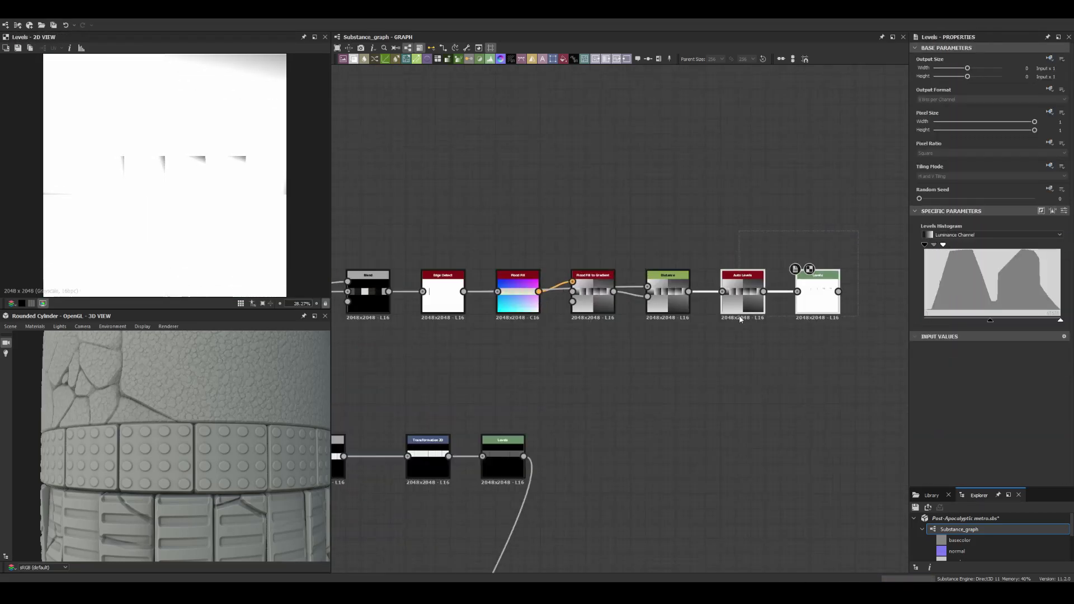
{"action": "scroll", "coordinate": [649, 282], "scroll_direction": "up", "scroll_amount": 2}
{"action": "scroll", "coordinate": [426, 229], "scroll_direction": "down", "scroll_amount": 2}
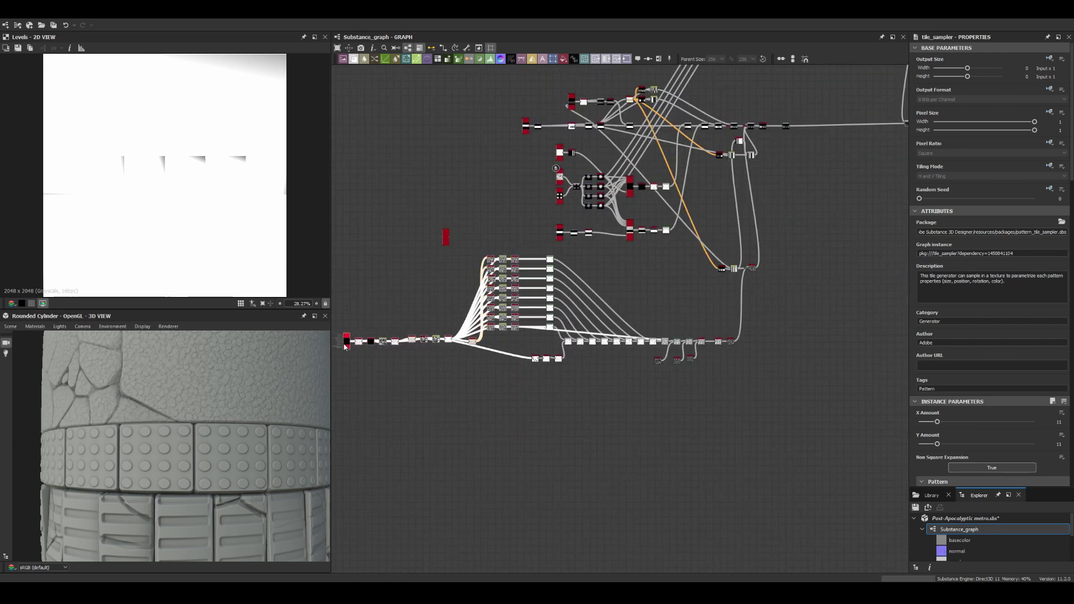
{"action": "scroll", "coordinate": [448, 241], "scroll_direction": "up", "scroll_amount": 2}
{"action": "left_click", "coordinate": [528, 217]}
{"action": "scroll", "coordinate": [521, 224], "scroll_direction": "up", "scroll_amount": 2}
{"action": "mouse_move", "coordinate": [585, 191]}
{"action": "left_mouse_down"}
{"action": "mouse_move", "coordinate": [569, 246]}
{"action": "mouse_move", "coordinate": [705, 284]}
{"action": "left_mouse_up"}
{"action": "left_click_drag", "start_coordinate": [625, 284], "coordinate": [617, 325]}
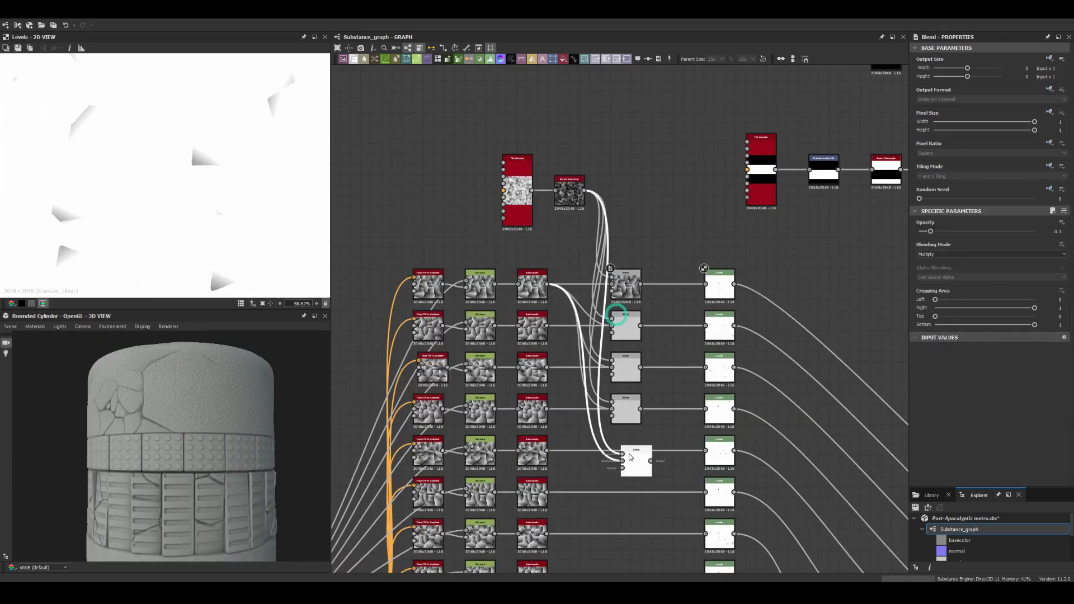
{"action": "left_click_drag", "start_coordinate": [631, 457], "coordinate": [617, 329]}
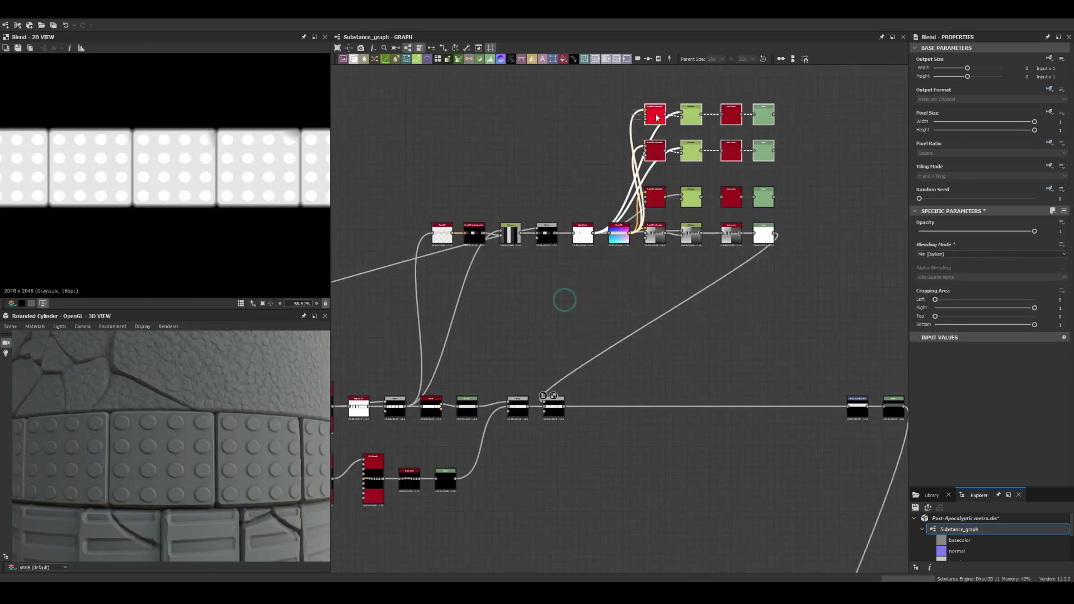
- Insert the Multiply Blend between Auto Levels and Levels on the gradient row
{"action": "left_click", "coordinate": [617, 196]}
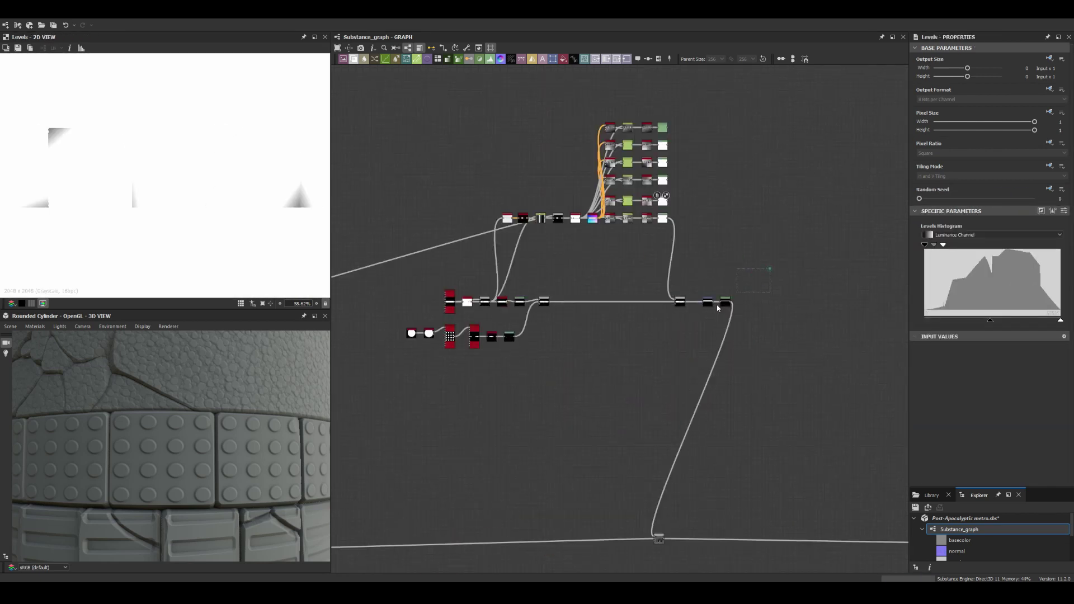
{"action": "left_click", "coordinate": [719, 305]}
{"action": "scroll", "coordinate": [718, 307], "scroll_direction": "up", "scroll_amount": 3}
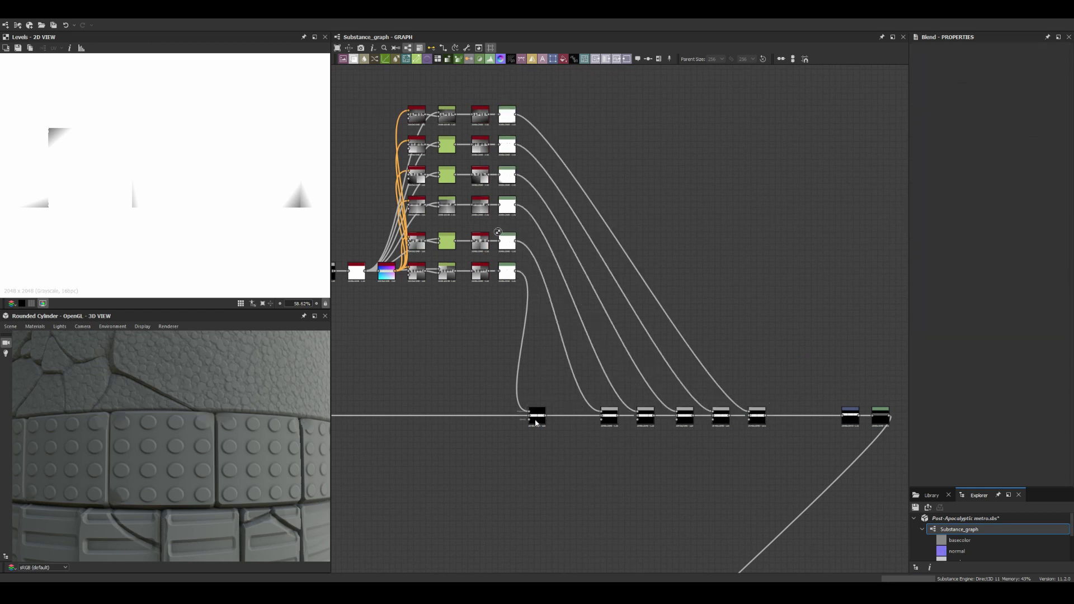
{"action": "scroll", "coordinate": [537, 420], "scroll_direction": "down", "scroll_amount": 5}
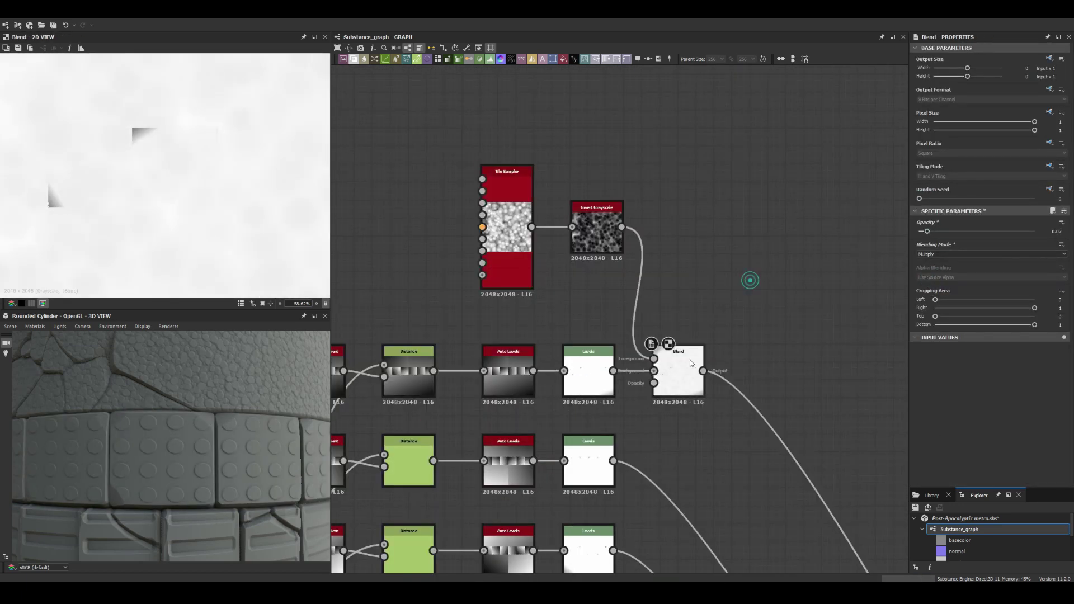
{"action": "left_click_drag", "start_coordinate": [672, 328], "coordinate": [617, 381]}
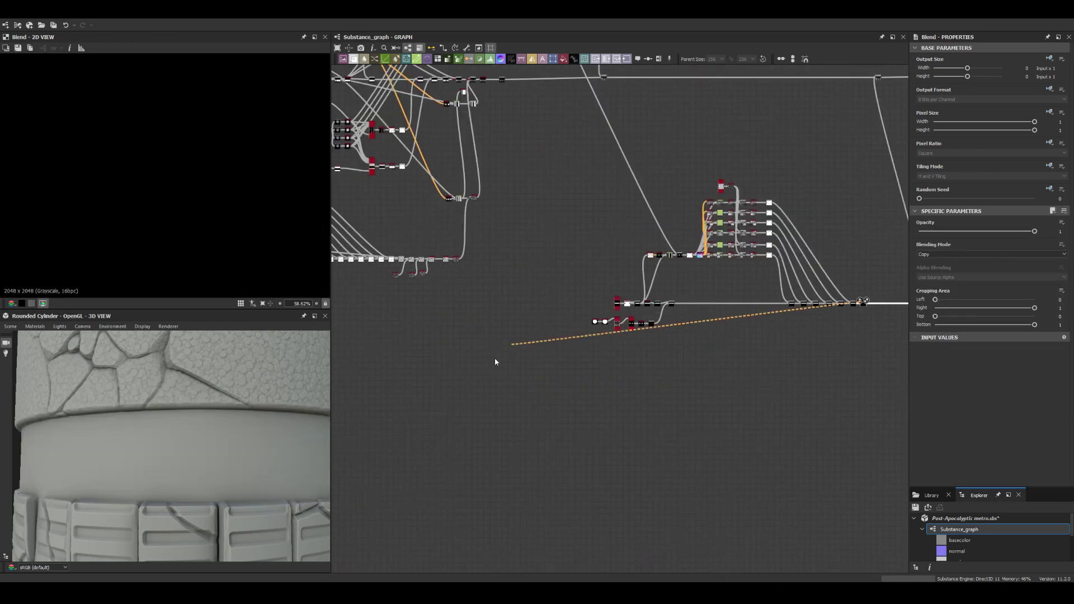
- Preview the Blend, then add another Tile Sampler node to the lower band branch
{"action": "scroll", "coordinate": [624, 342], "scroll_direction": "down", "scroll_amount": 2}
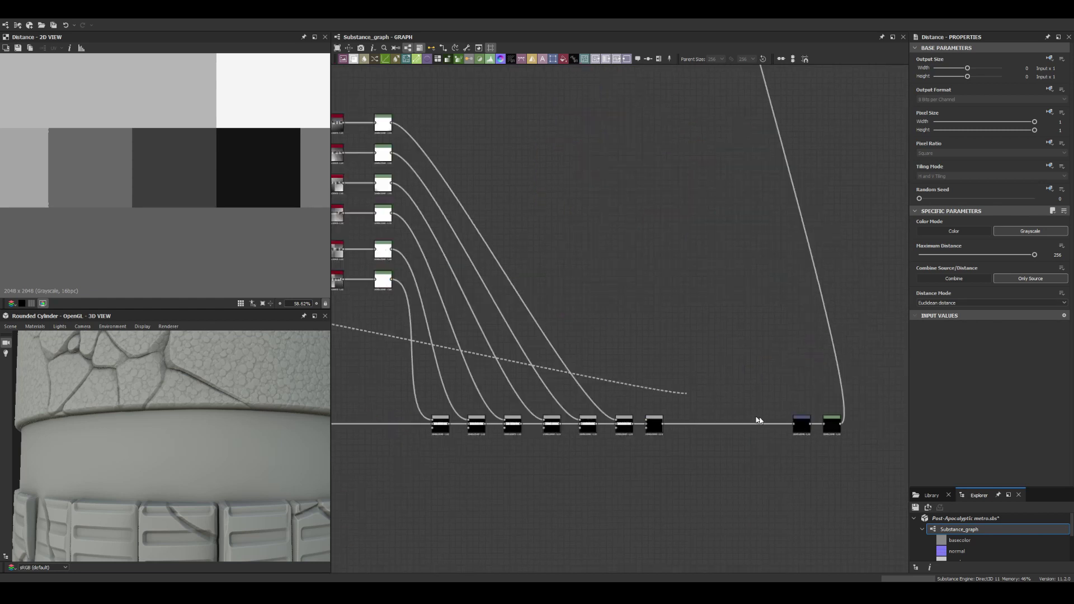
{"action": "left_click", "coordinate": [651, 424]}
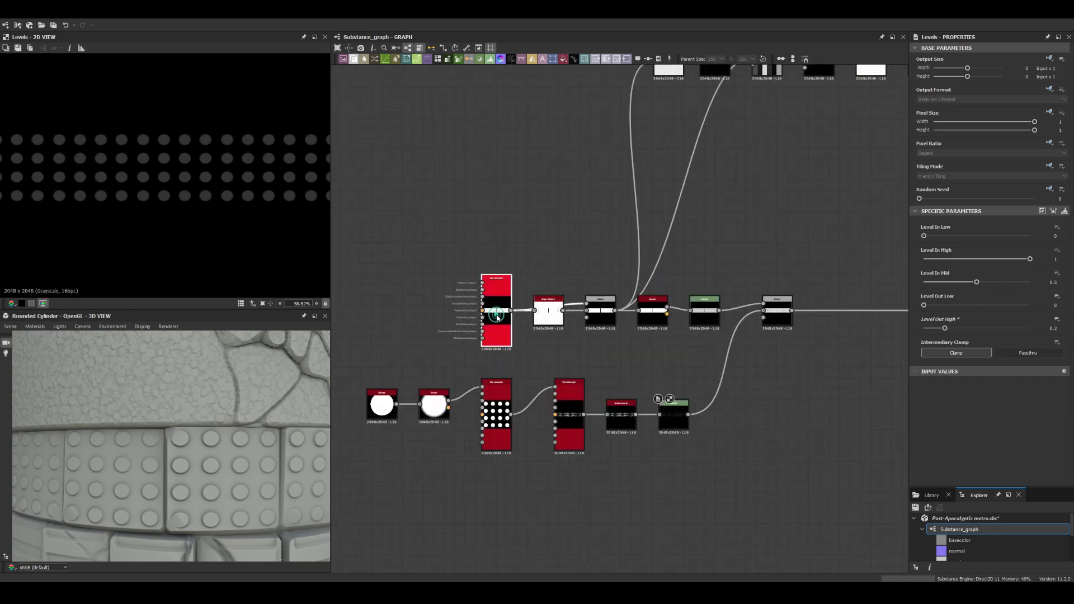
{"action": "left_click", "coordinate": [497, 317]}
{"action": "middle_click_drag", "start_coordinate": [497, 317], "coordinate": [497, 141]}
{"action": "key", "text": "ctrl+d"}
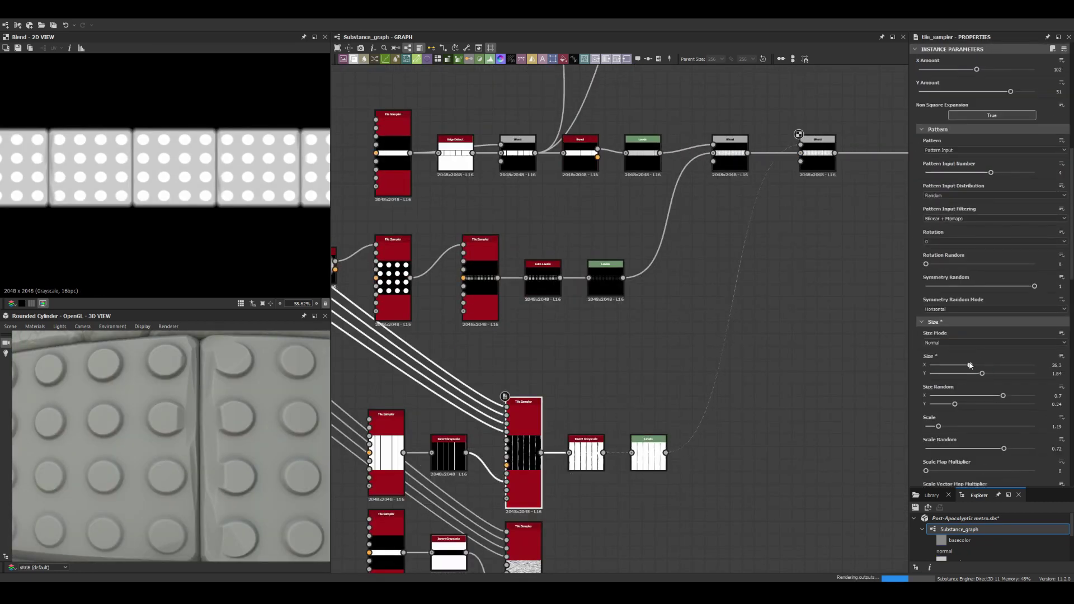
- Raise the tile_sampler Size Y to 2.47 and lower the panel Levels output high value
{"action": "left_click", "coordinate": [661, 234]}
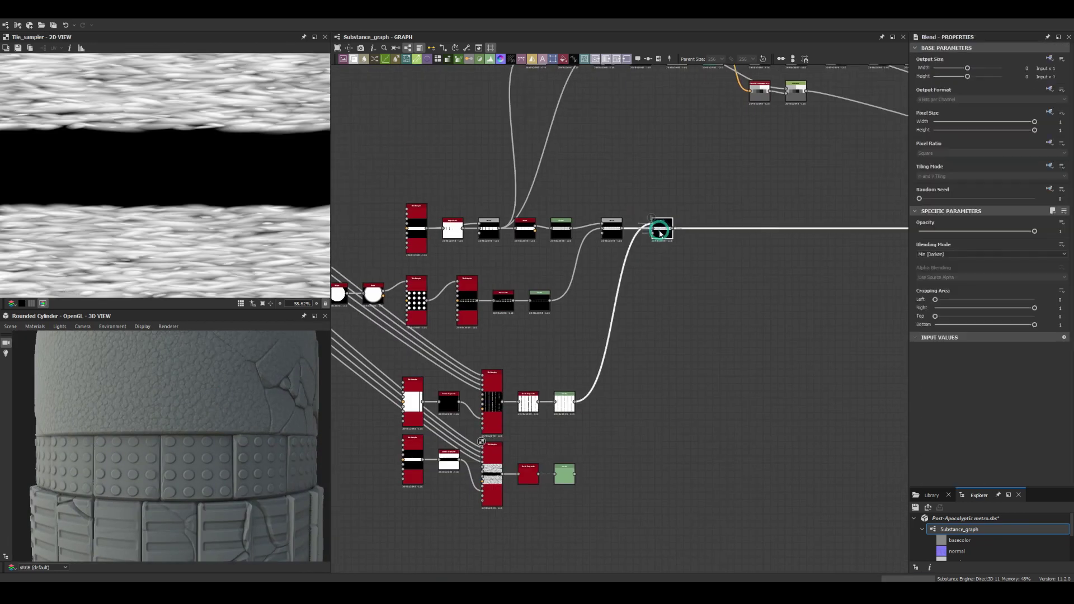
{"action": "double_click", "coordinate": [705, 232]}
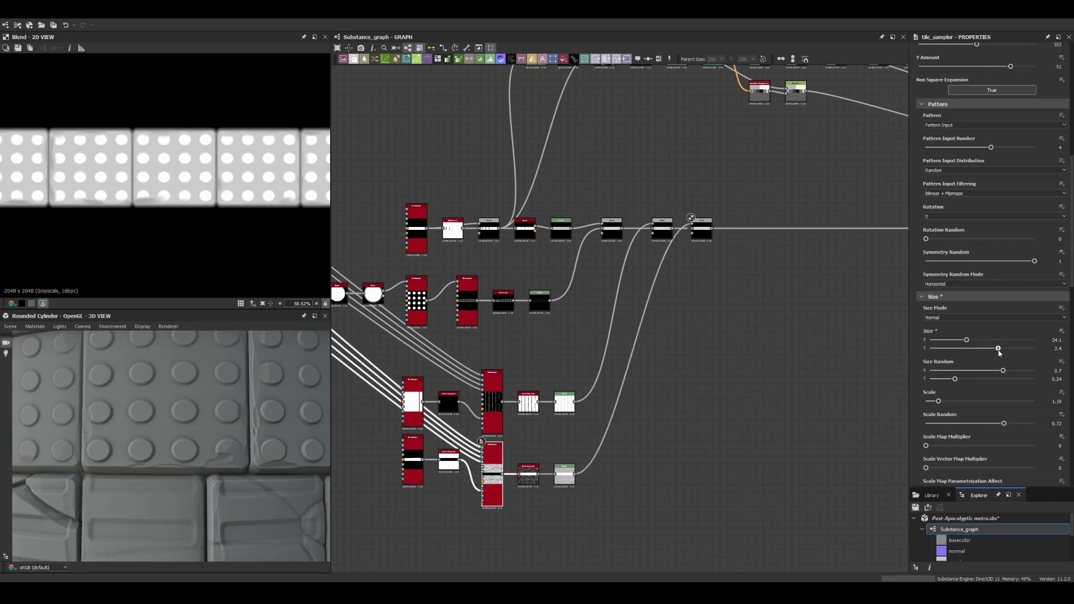
{"action": "left_click_drag", "start_coordinate": [1000, 353], "coordinate": [1002, 352]}
{"action": "middle_click_drag", "start_coordinate": [377, 293], "coordinate": [667, 374]}
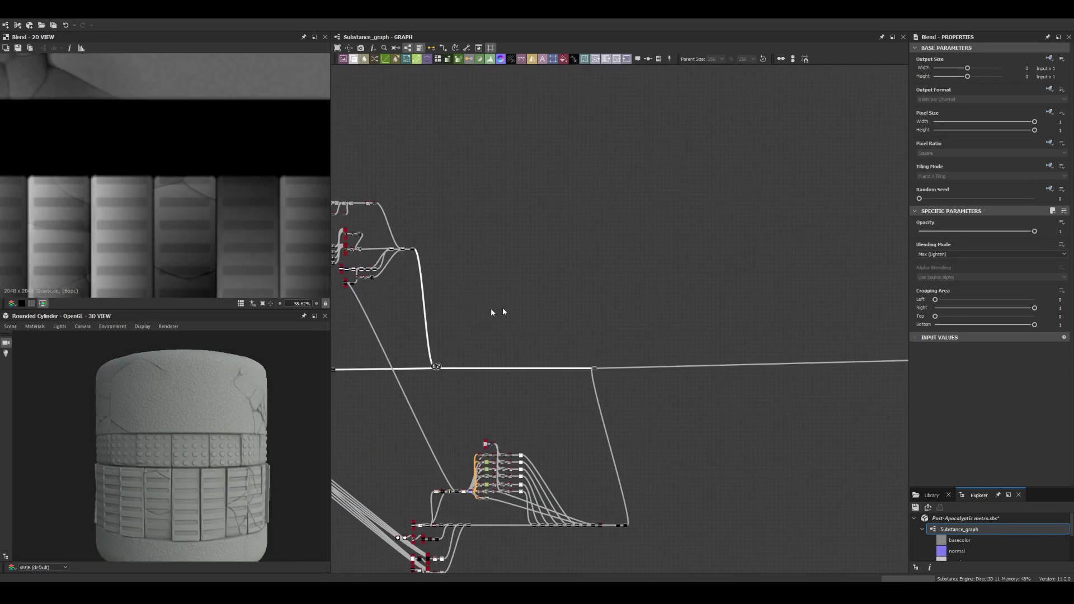
{"action": "left_click_drag", "start_coordinate": [1046, 329], "coordinate": [927, 329]}
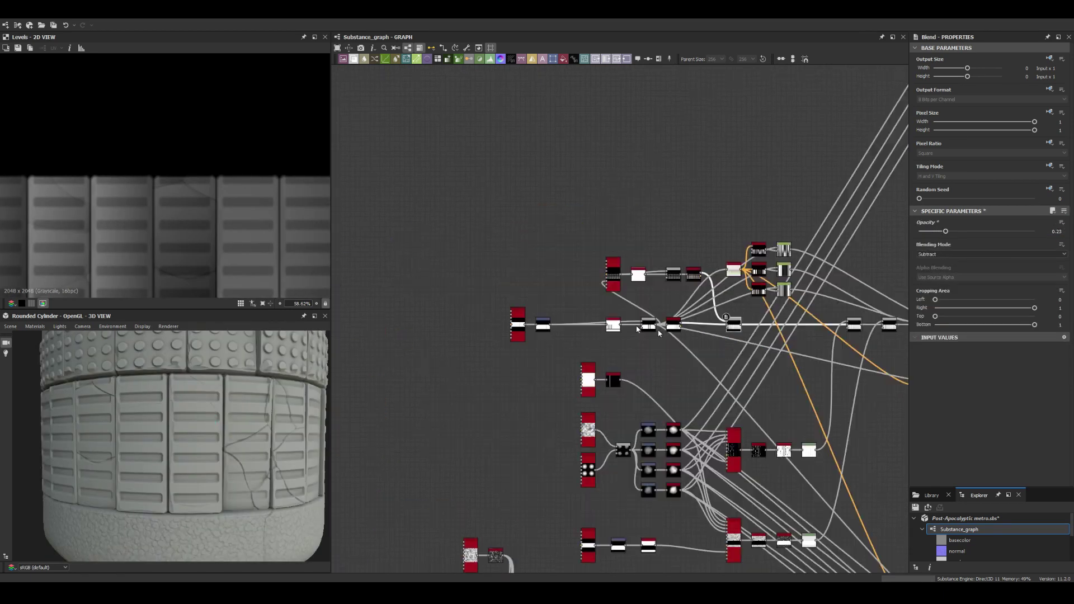
{"action": "left_click", "coordinate": [470, 452]}
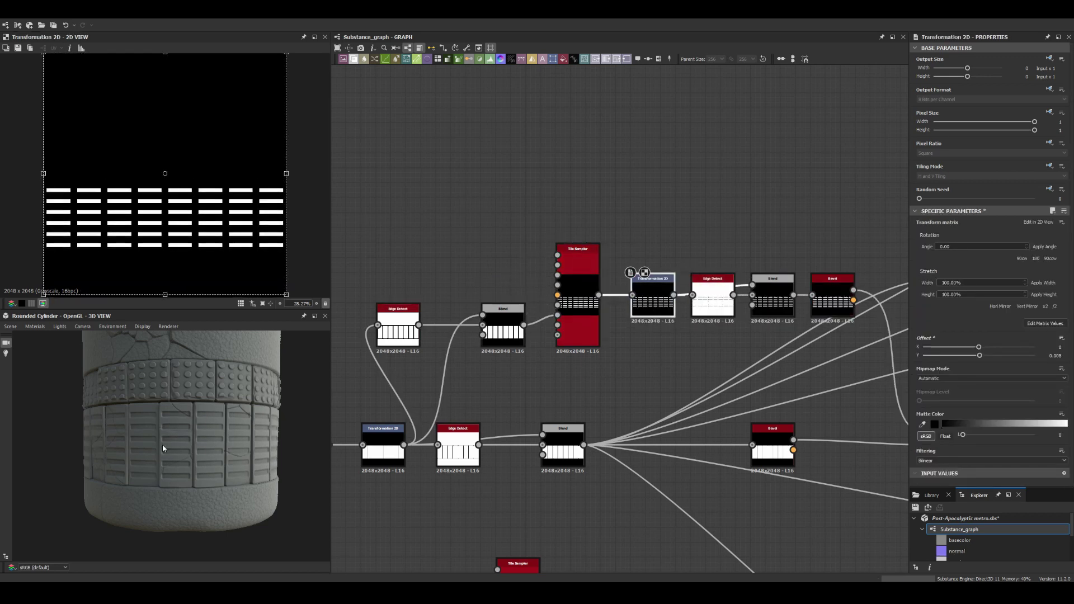
- Zoom out over the full node network and show the stone-band Blend in the 2D view
{"action": "scroll", "coordinate": [164, 449], "scroll_direction": "down", "scroll_amount": 3}
{"action": "scroll", "coordinate": [343, 340], "scroll_direction": "down", "scroll_amount": 3}
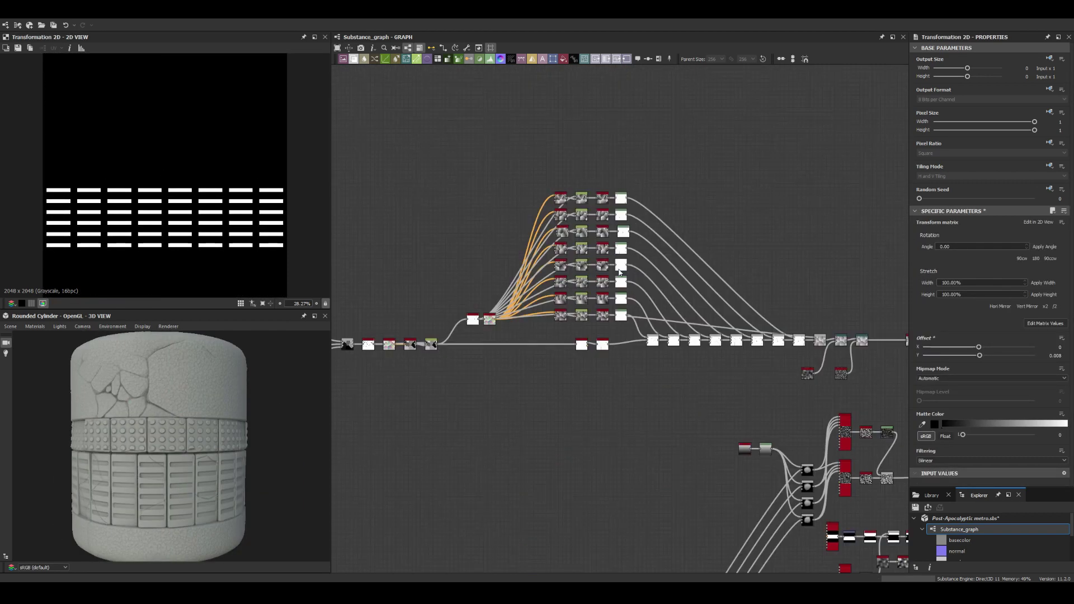
{"action": "scroll", "coordinate": [344, 340], "scroll_direction": "down", "scroll_amount": 2}
{"action": "scroll", "coordinate": [619, 507], "scroll_direction": "down", "scroll_amount": 2}
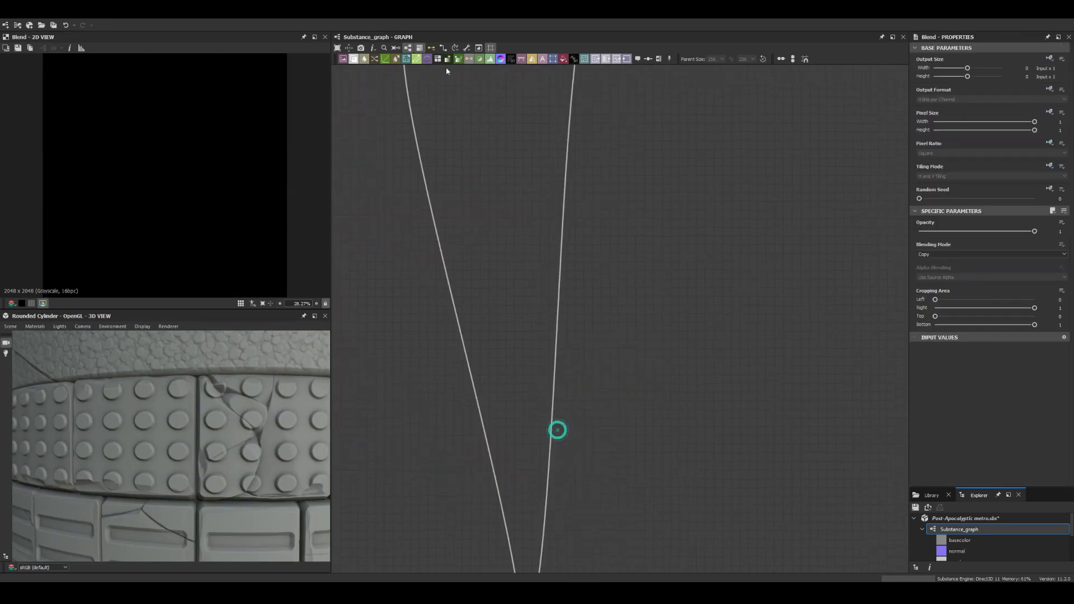
{"action": "double_click", "coordinate": [481, 392]}
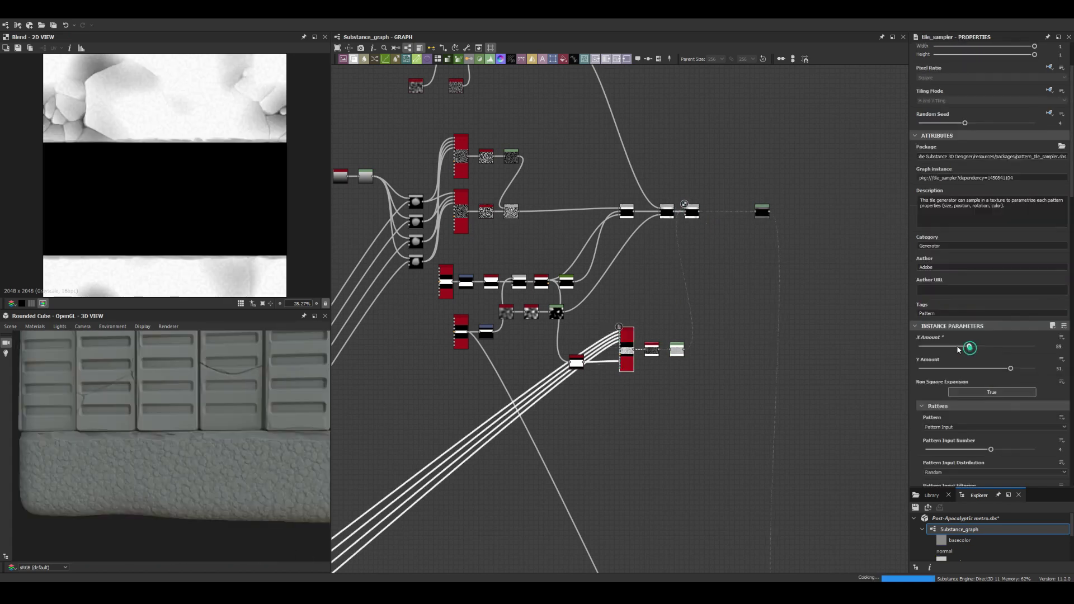
- Set the tile_sampler Size Y to 3.4 and Scale to 1.5 for flatter, larger stones
{"action": "scroll", "coordinate": [976, 347], "scroll_direction": "down", "scroll_amount": 6}
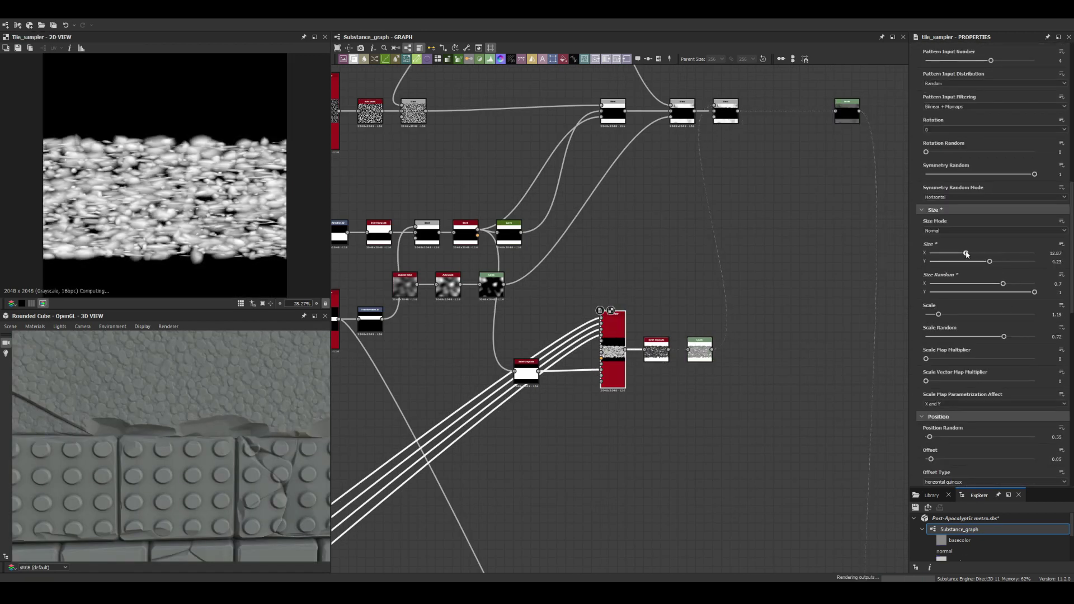
{"action": "scroll", "coordinate": [967, 254], "scroll_direction": "down", "scroll_amount": 5}
{"action": "left_click_drag", "start_coordinate": [990, 136], "coordinate": [978, 135]}
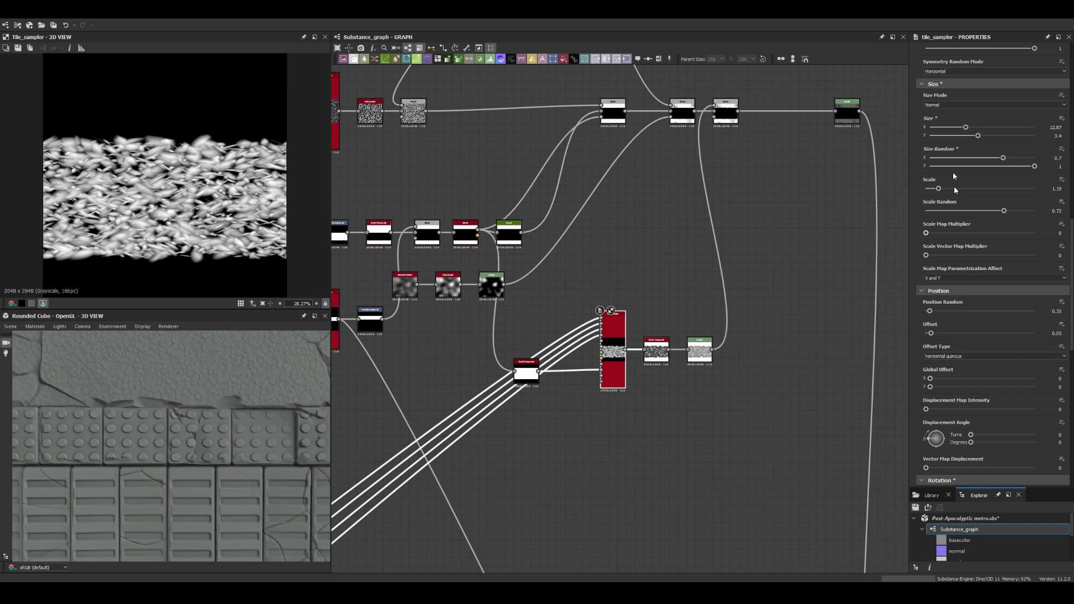
{"action": "scroll", "coordinate": [1014, 320], "scroll_direction": "up", "scroll_amount": 10}
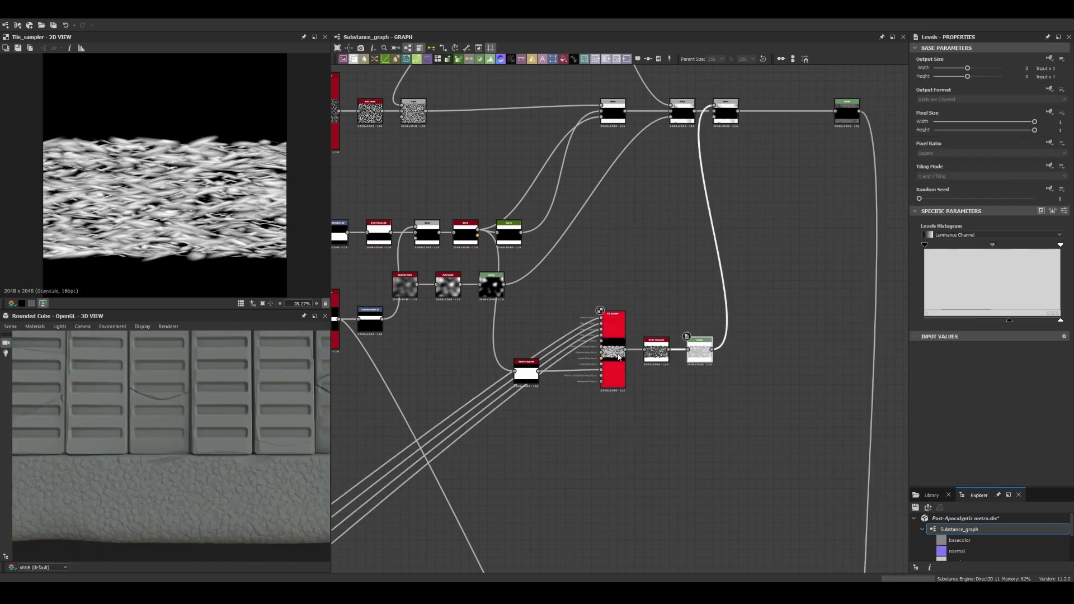
{"action": "left_click", "coordinate": [941, 452]}
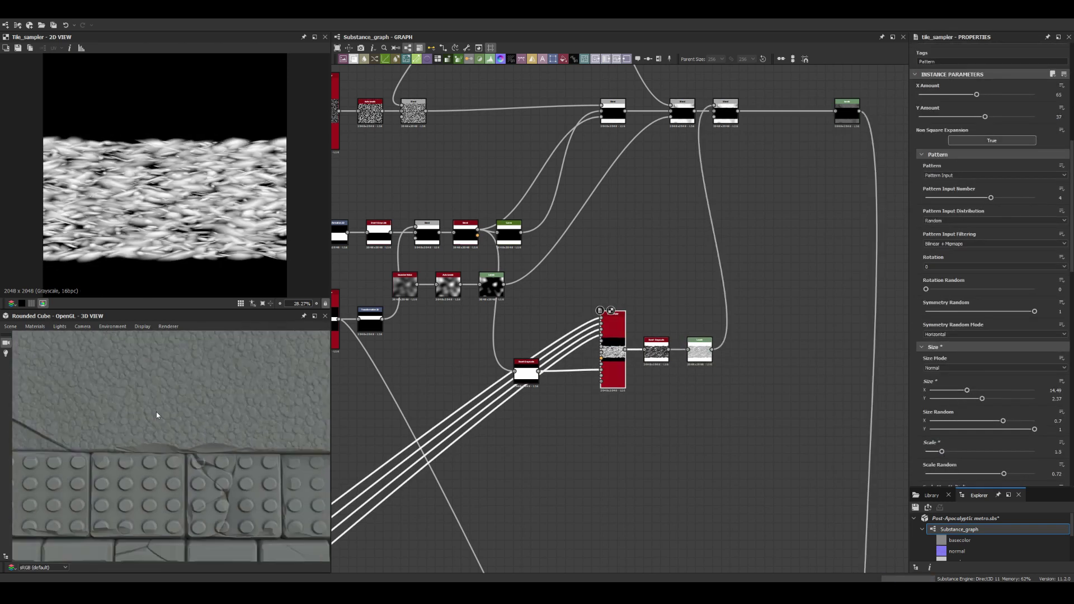
{"action": "left_click_drag", "start_coordinate": [156, 412], "coordinate": [125, 445]}
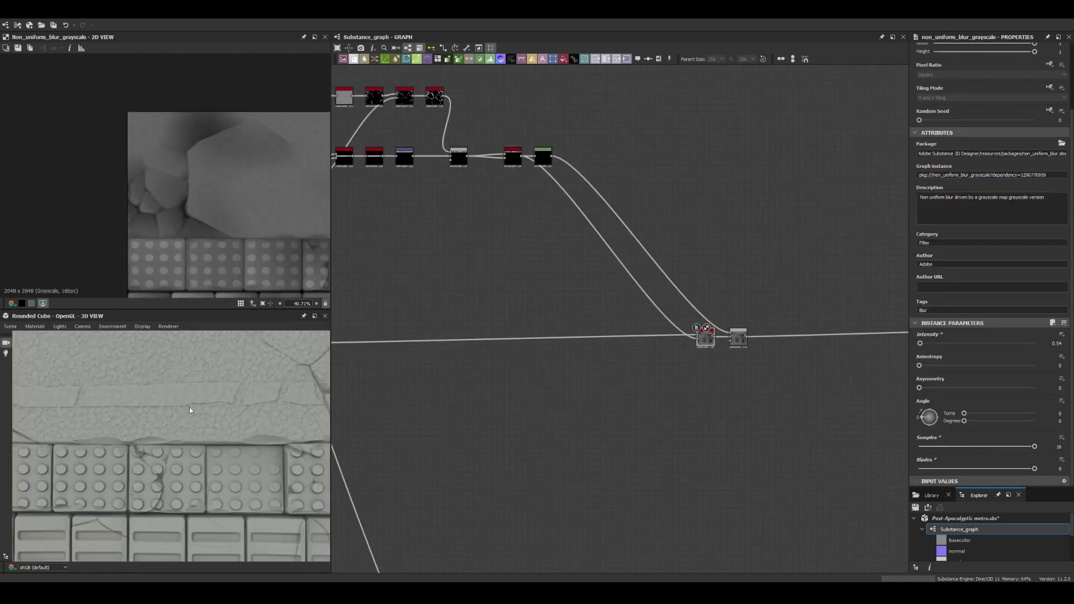
- Bring up the node search menu in the graph to add a node
{"action": "scroll", "coordinate": [190, 413], "scroll_direction": "down", "scroll_amount": 5}
{"action": "key", "text": "space"}
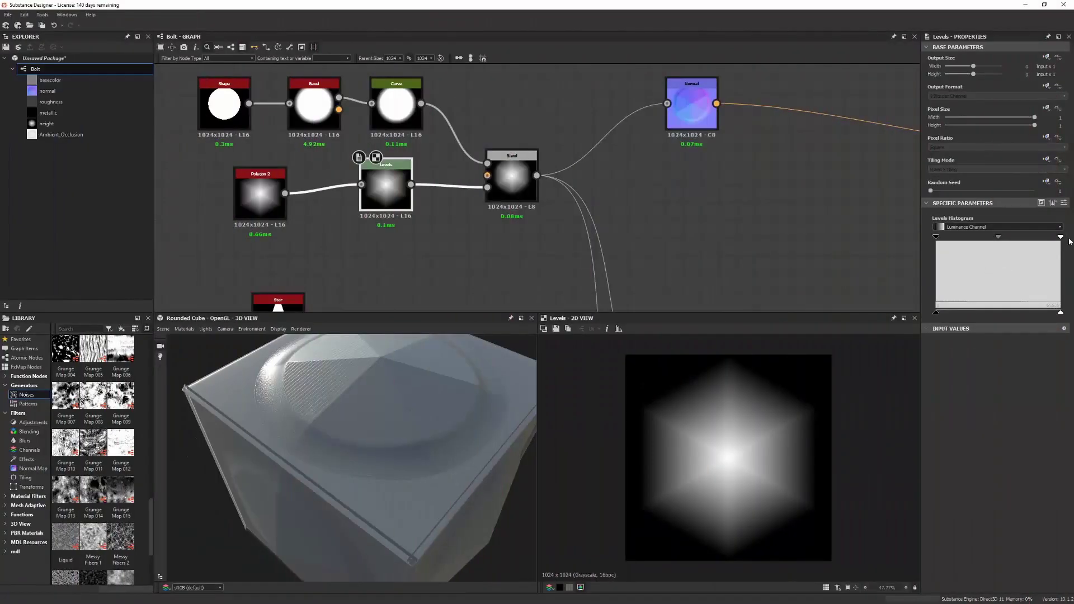
- Advance through the PBR overview slides to reach the MetalSheet graph
{"action": "left_click_drag", "start_coordinate": [1060, 237], "coordinate": [986, 251]}
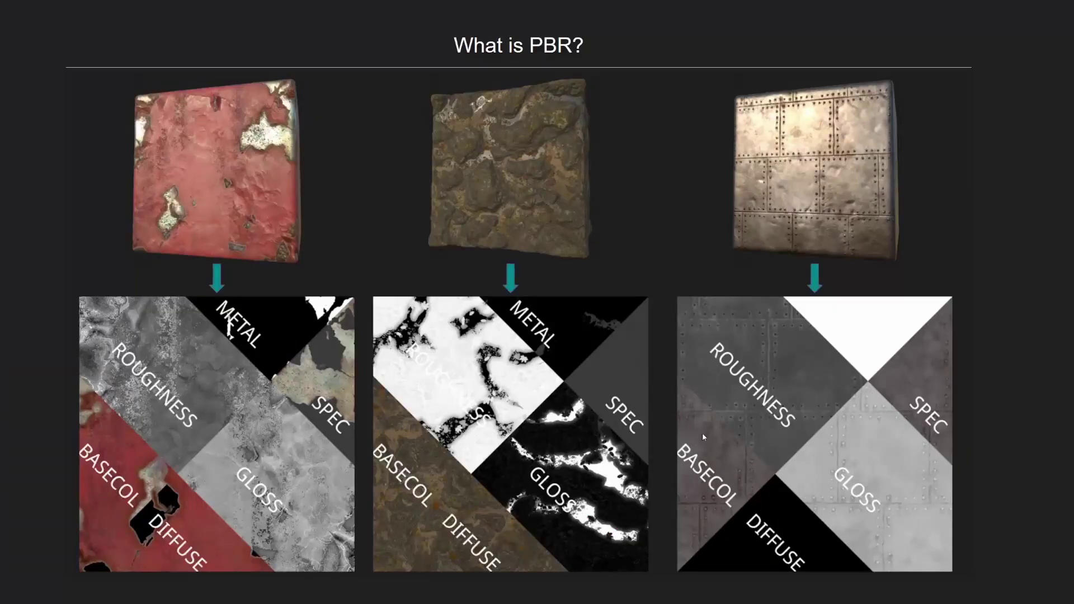
{"action": "key", "text": "Right"}
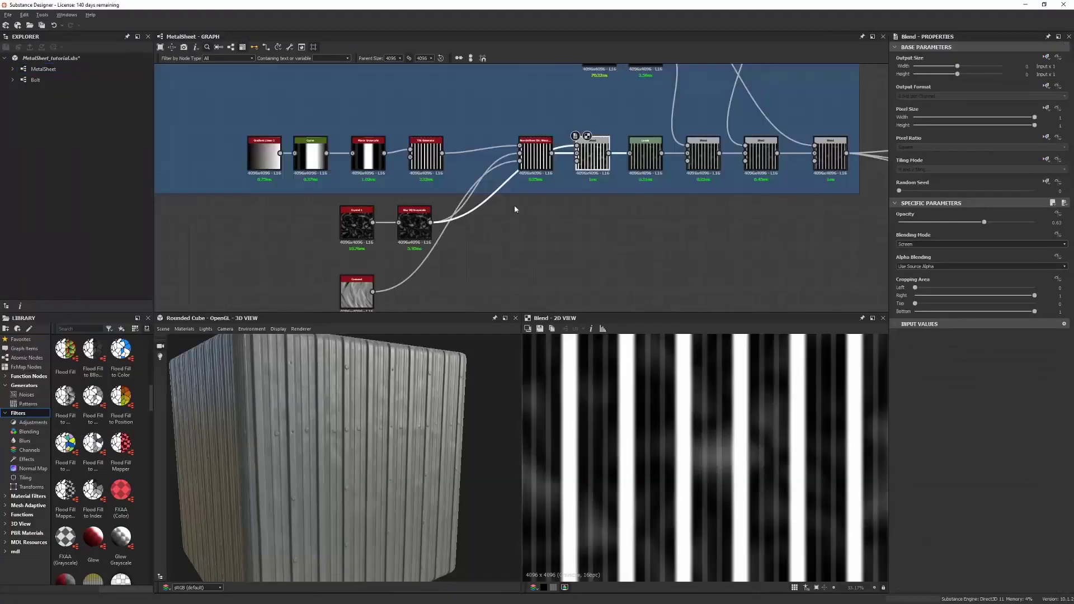
- Switch the 3D preview to the default material, orbit it, and inspect the Dirt_2 paint-chip node
{"action": "left_click", "coordinate": [184, 329]}
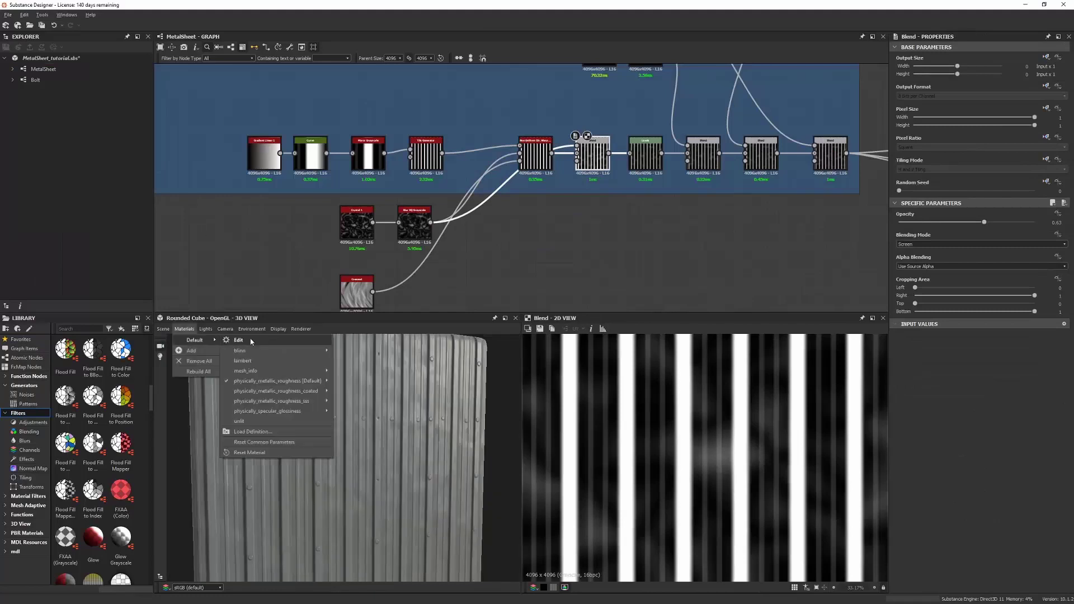
{"action": "left_click", "coordinate": [246, 343]}
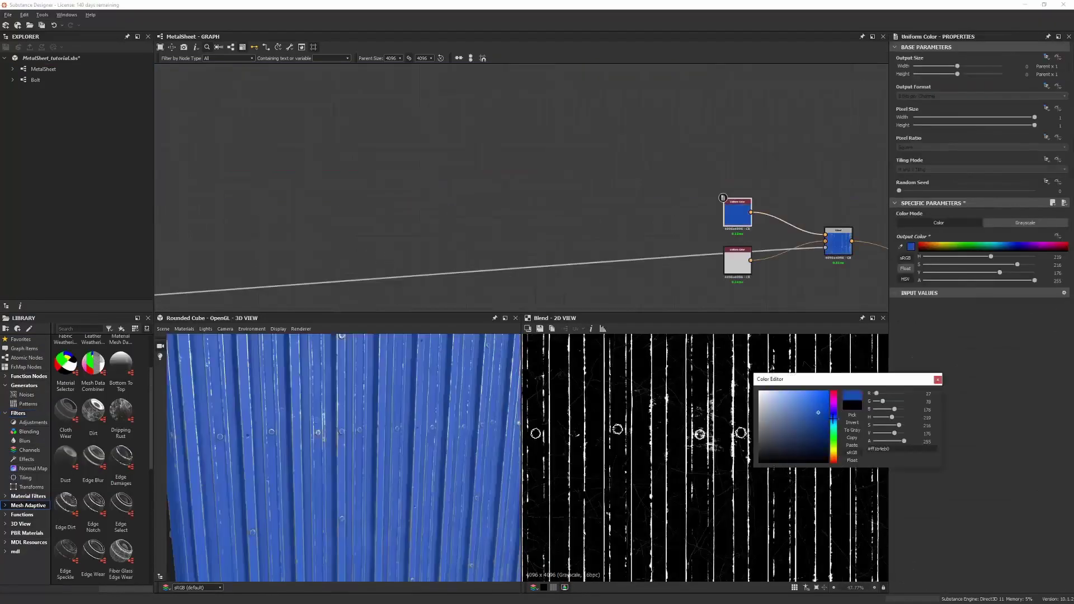
{"action": "left_click_drag", "start_coordinate": [383, 424], "coordinate": [394, 440]}
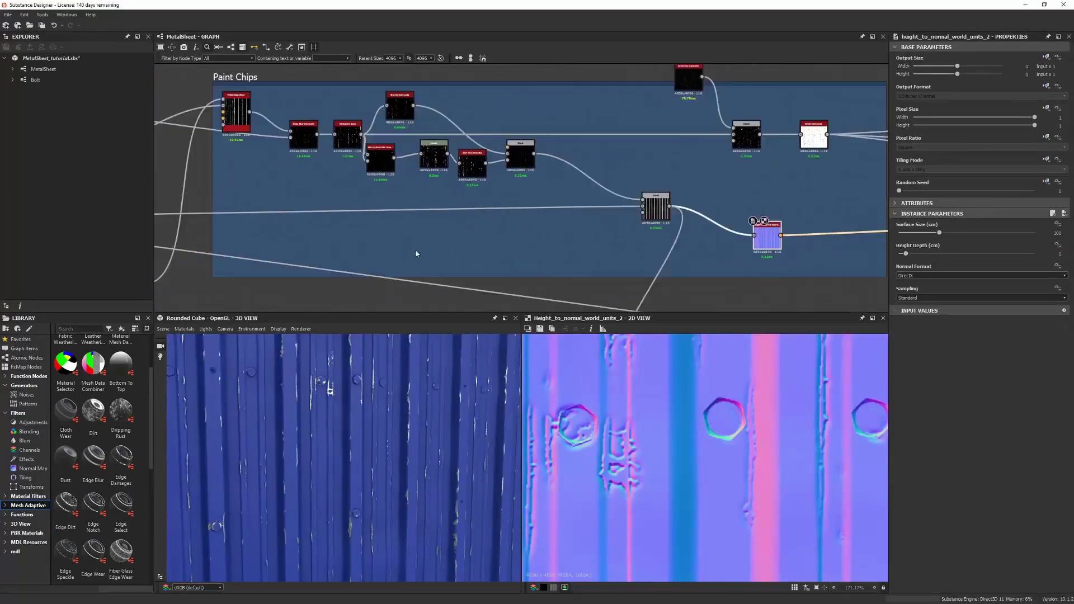
{"action": "left_click", "coordinate": [379, 255]}
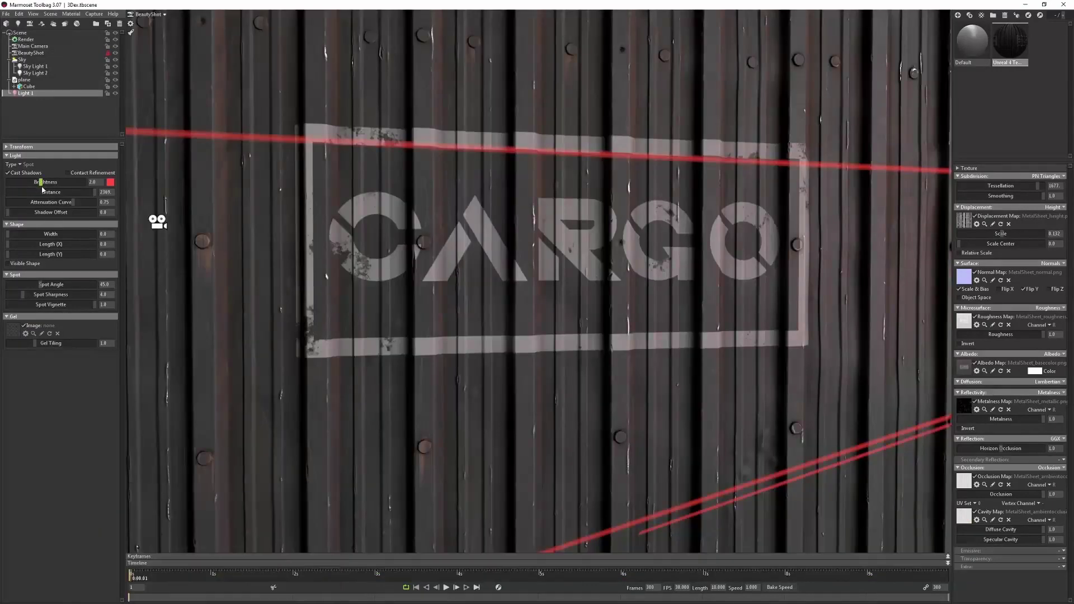
- Raise the red spot light's brightness from 2.0 to about 4.7 on the CARGO panel
{"action": "left_click_drag", "start_coordinate": [42, 188], "coordinate": [46, 189]}
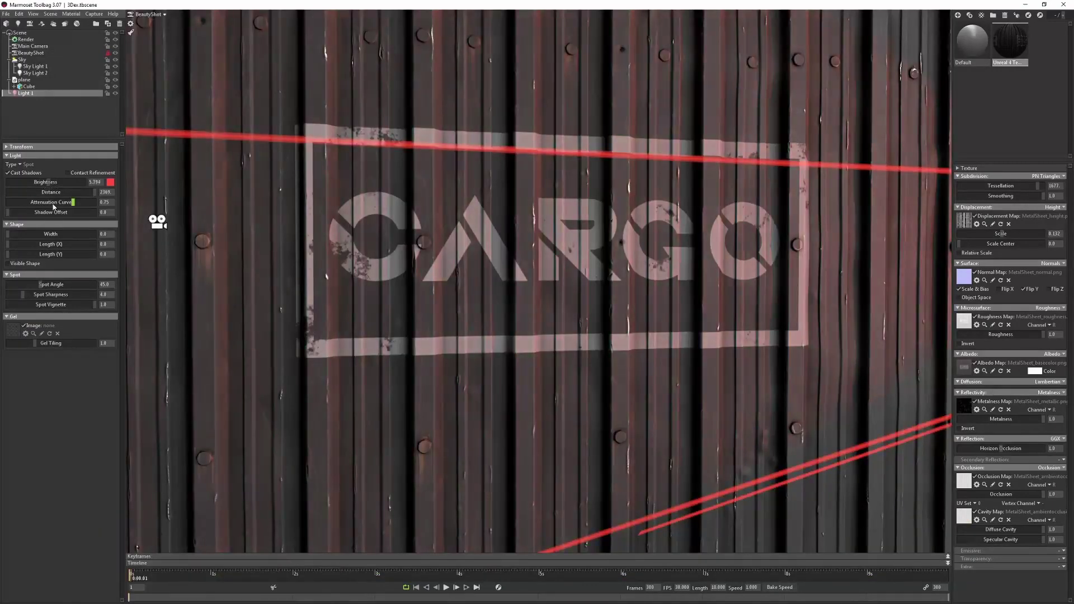